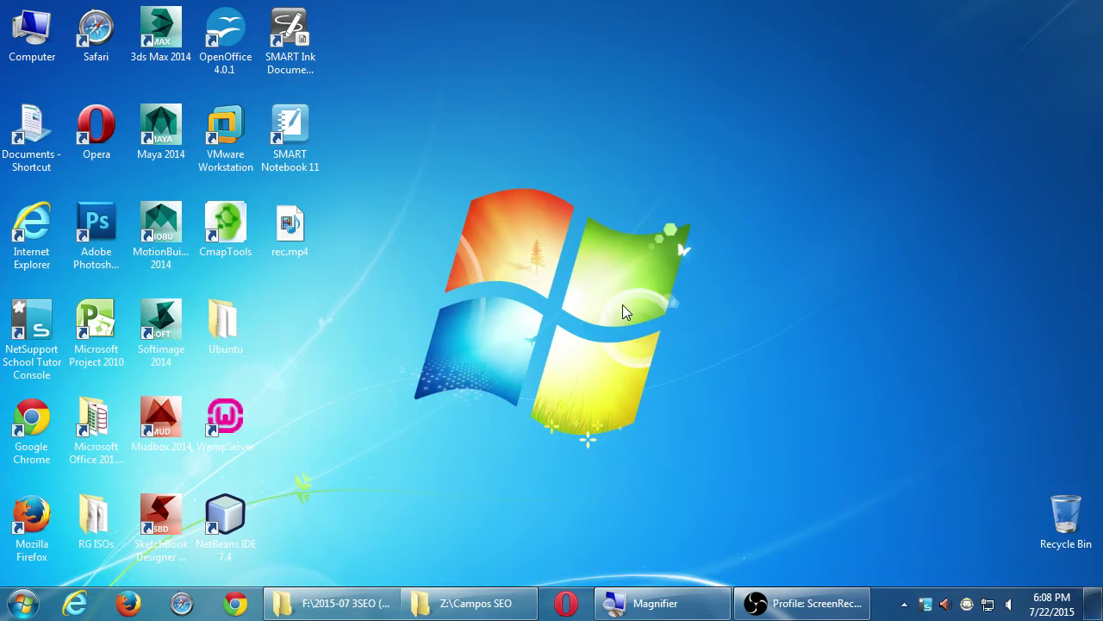
Open the computer's drive overview and go into the classroom data (Z:) network drive.
key(super+plus)
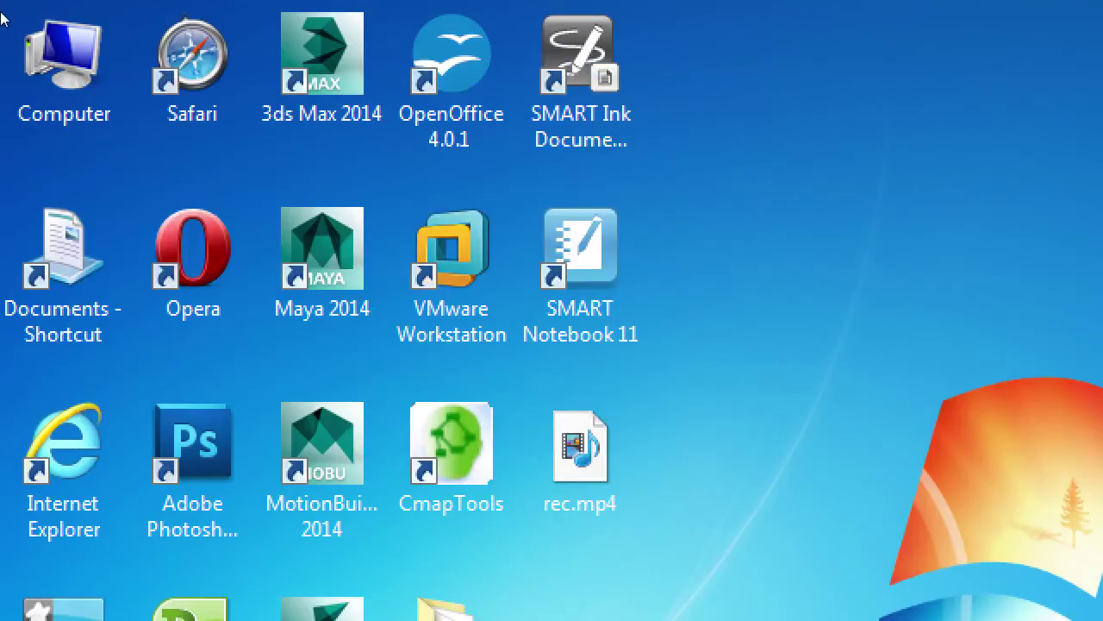
click(44, 31)
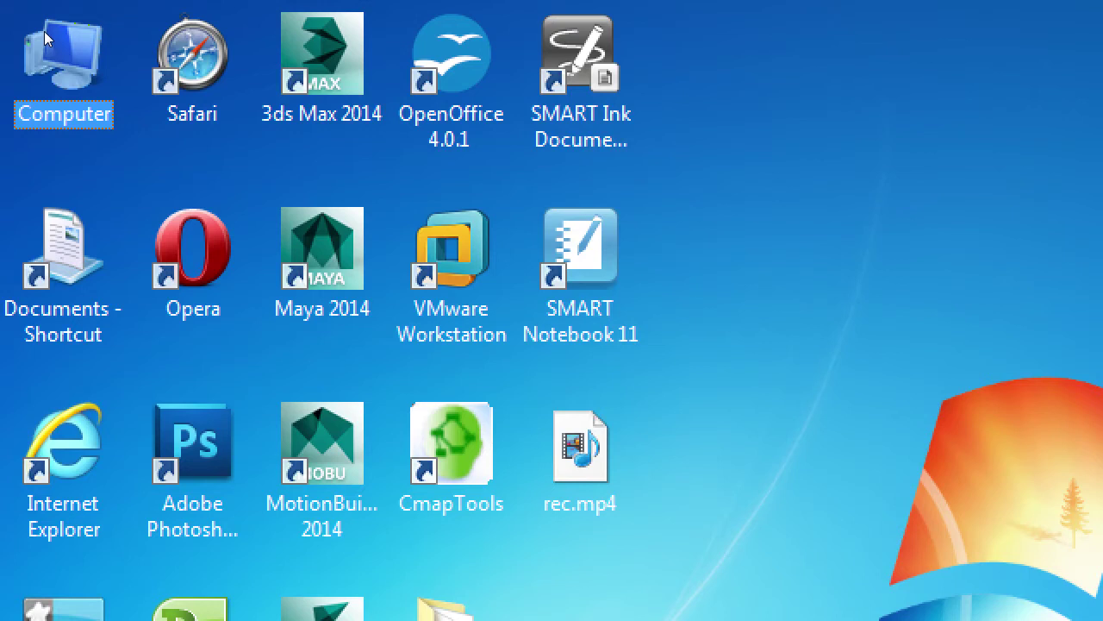
double_click(44, 31)
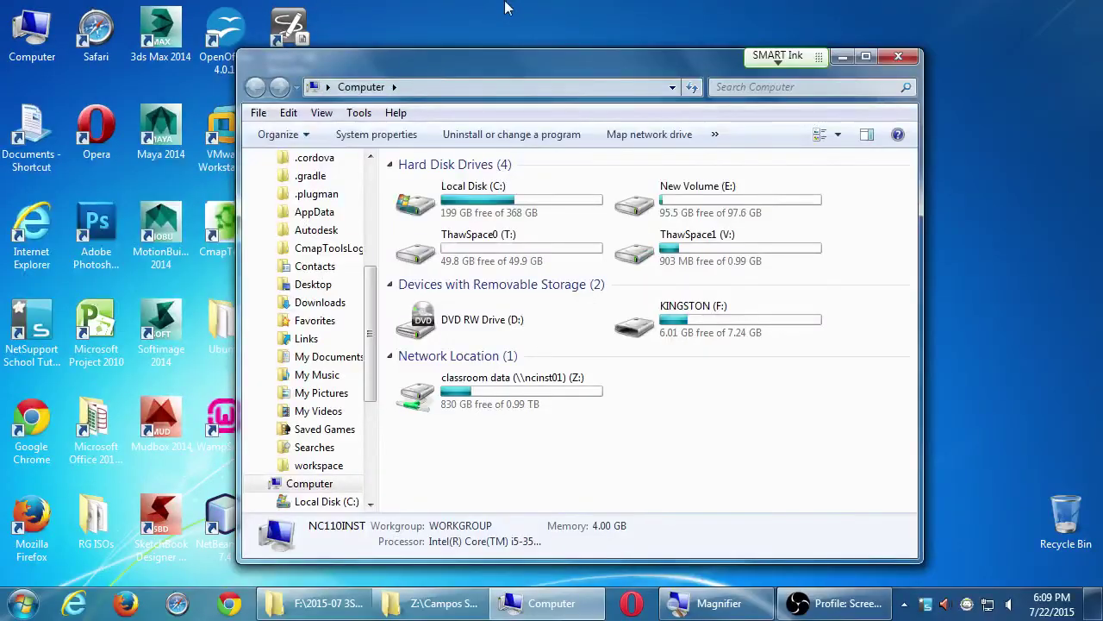
drag(569, 63, 534, 37)
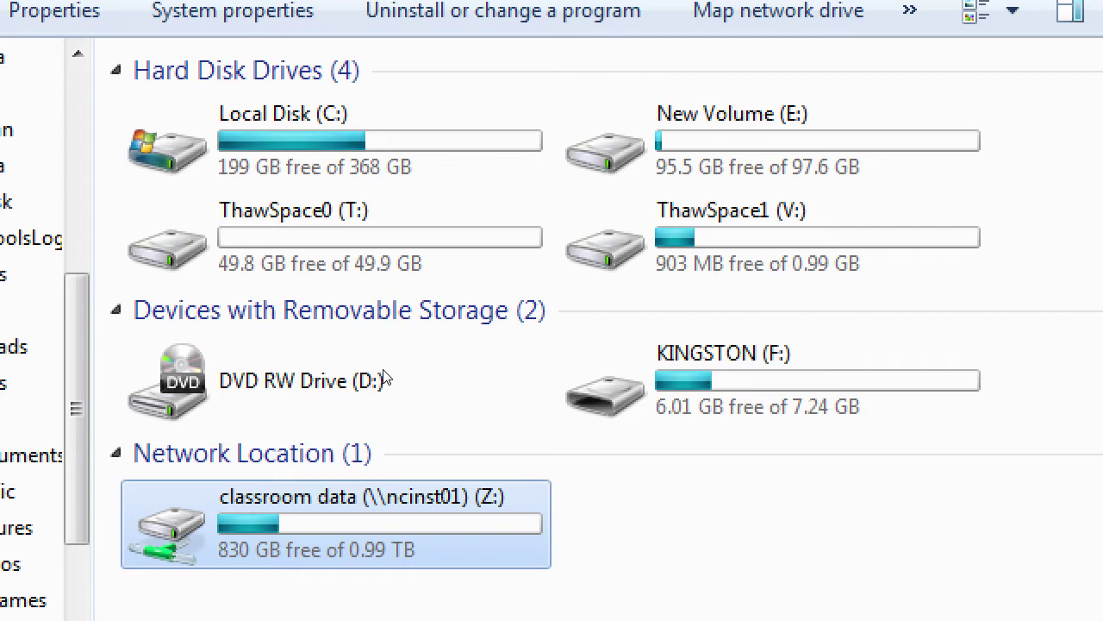
key(Return)
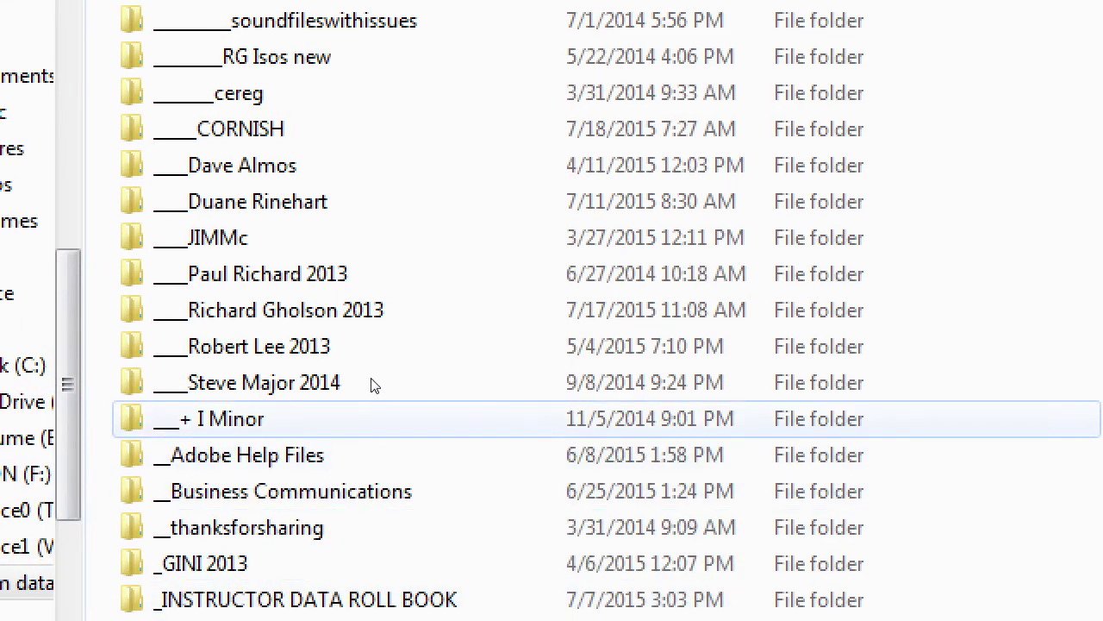
Find the Campos SEO folder on the network drive and open it.
click(381, 418)
key(Down)
key(Down)
key(Down)
key(Down)
key(Down)
key(Down)
key(Down)
key(Down)
key(Down)
key(Down)
key(Down)
key(Down)
key(Down)
key(Down)
key(Down)
key(Down)
key(Down)
key(Down)
key(Down)
key(Down)
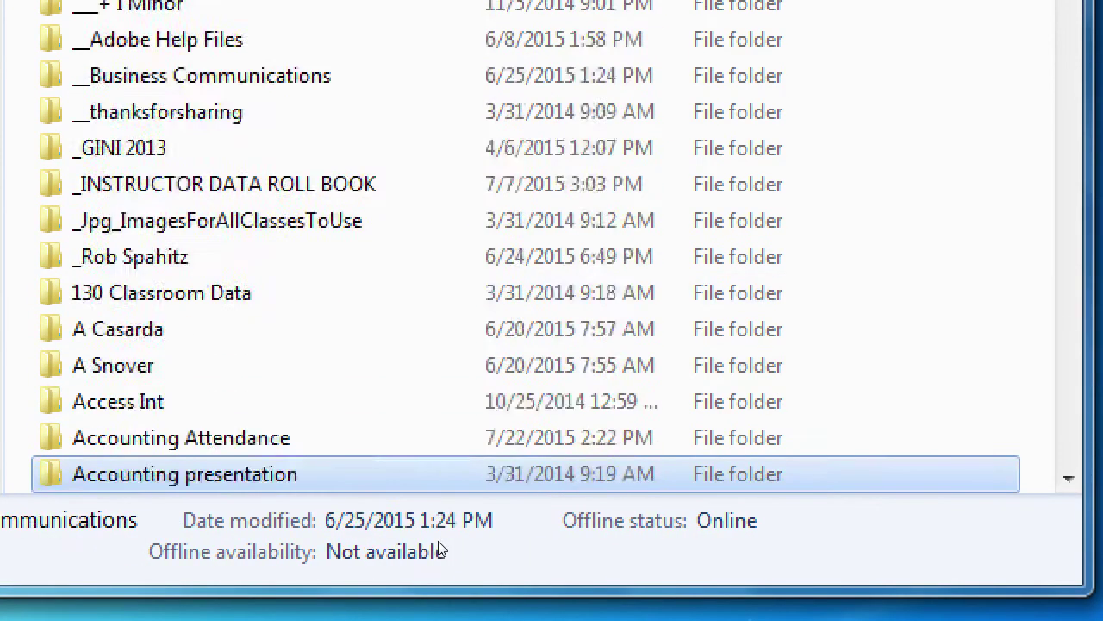
key(Down)
key(Down)
key(Down)
key(Down)
key(Down)
key(Down)
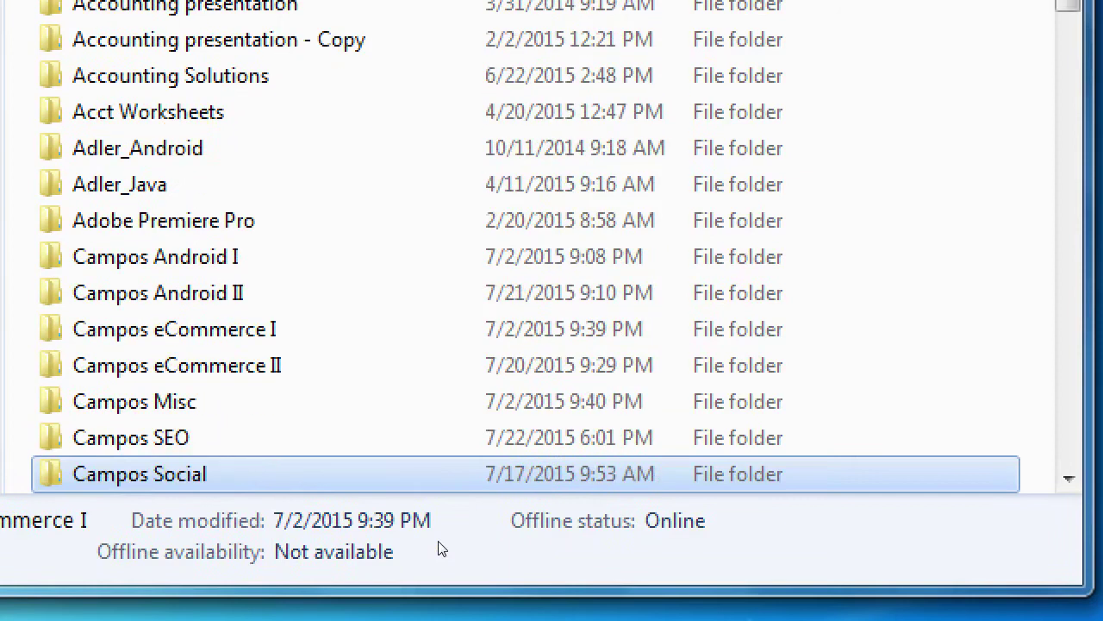
key(Up)
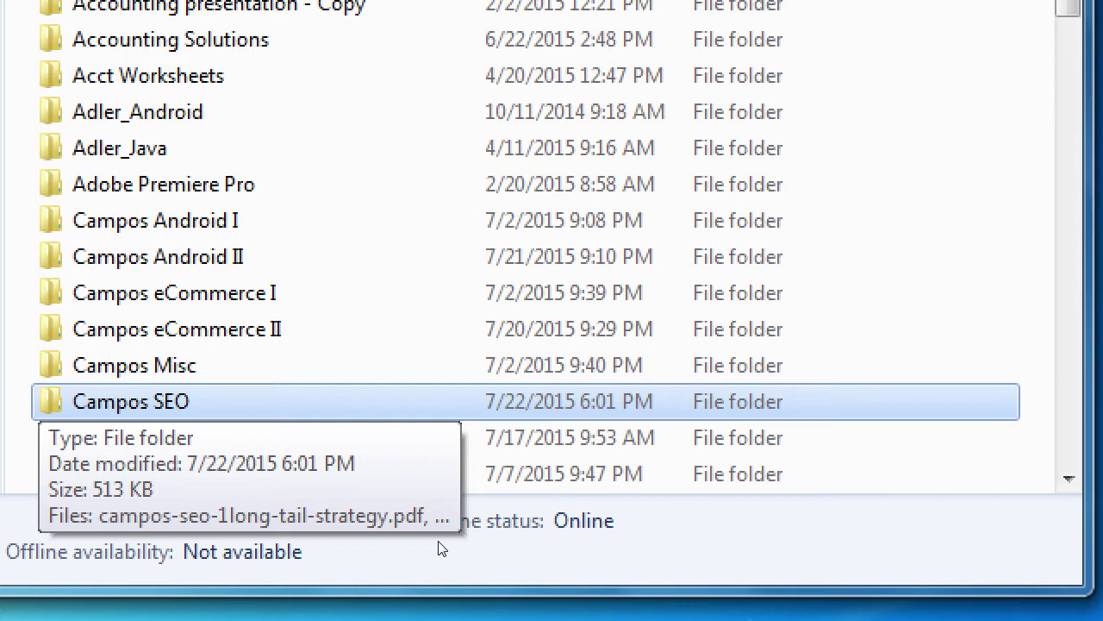
key(Return)
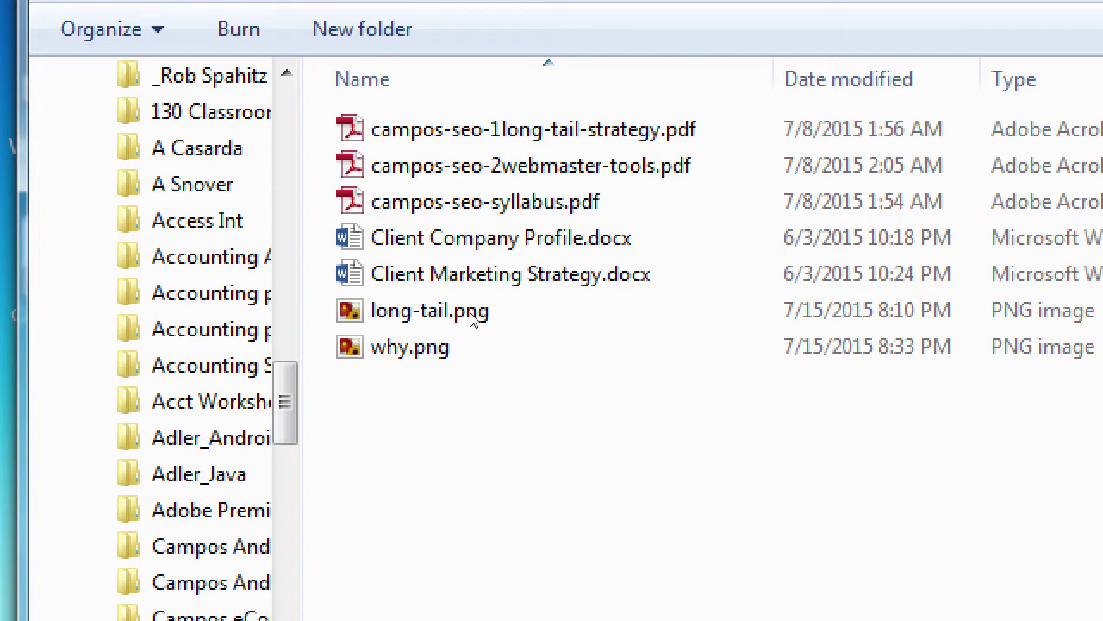
Copy Client Marketing Strategy.docx and campos-seo-2webmaster-tools.pdf from the Campos SEO folder to the desktop.
click(366, 309)
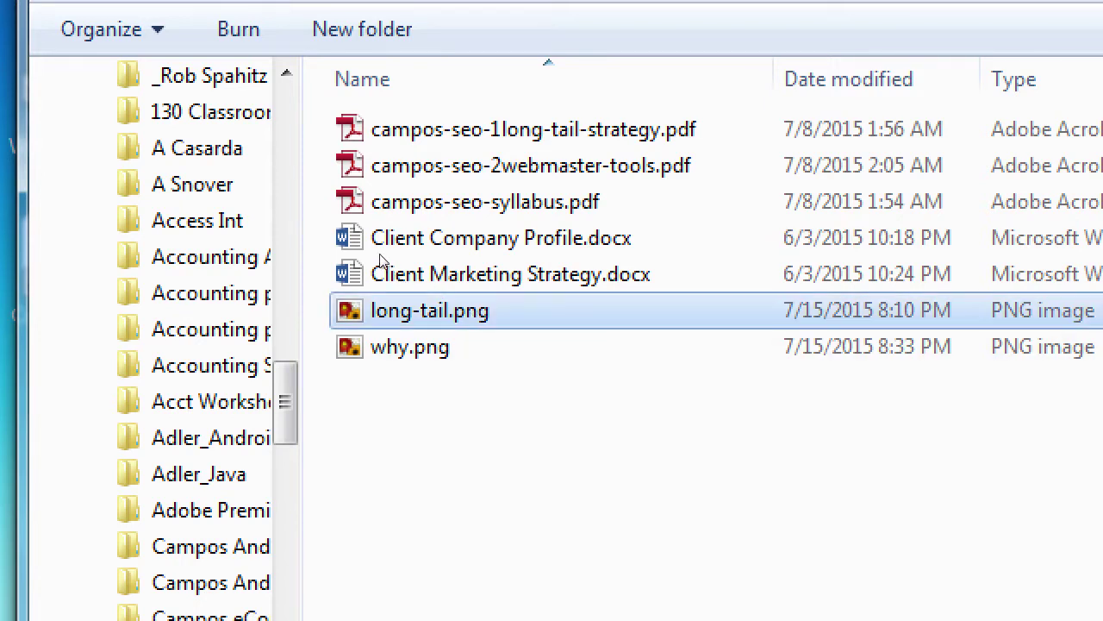
key(Down)
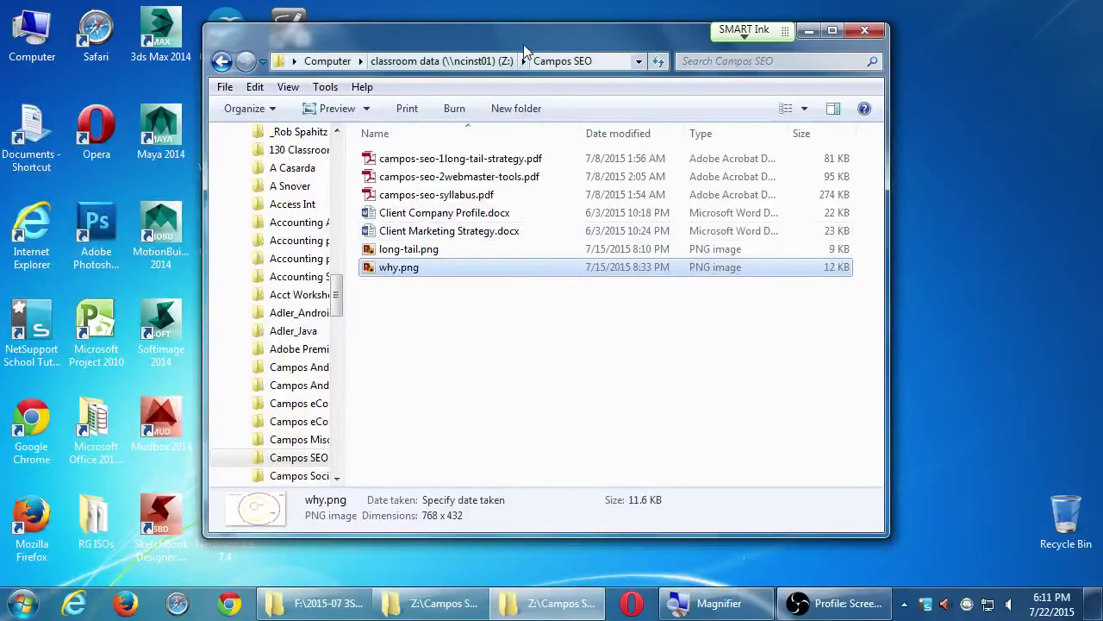
drag(523, 44, 391, 35)
click(244, 226)
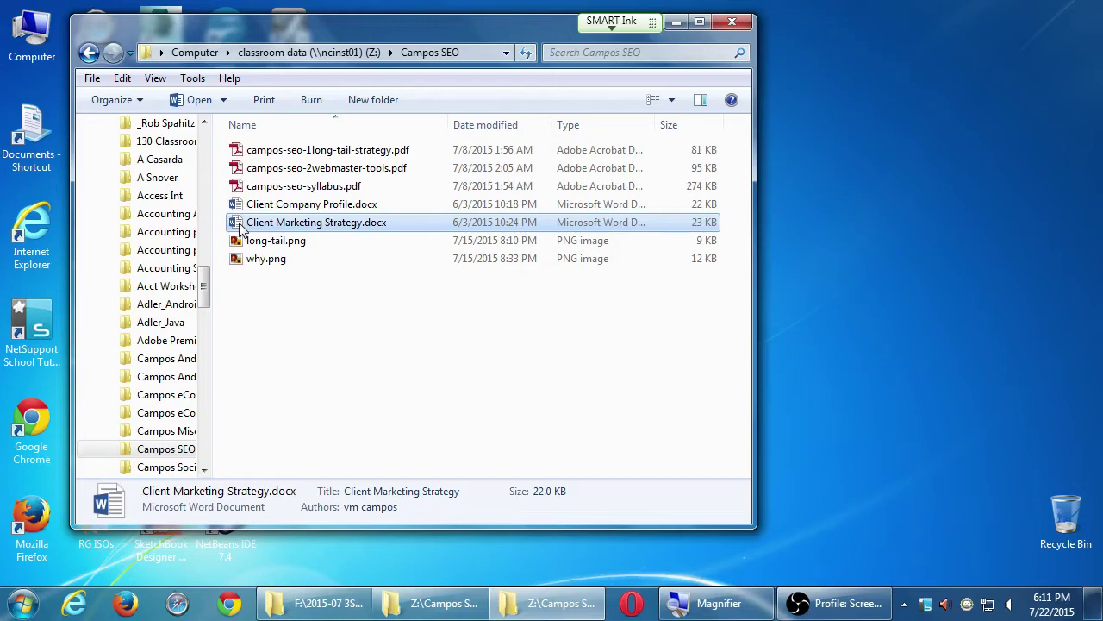
key(super+plus)
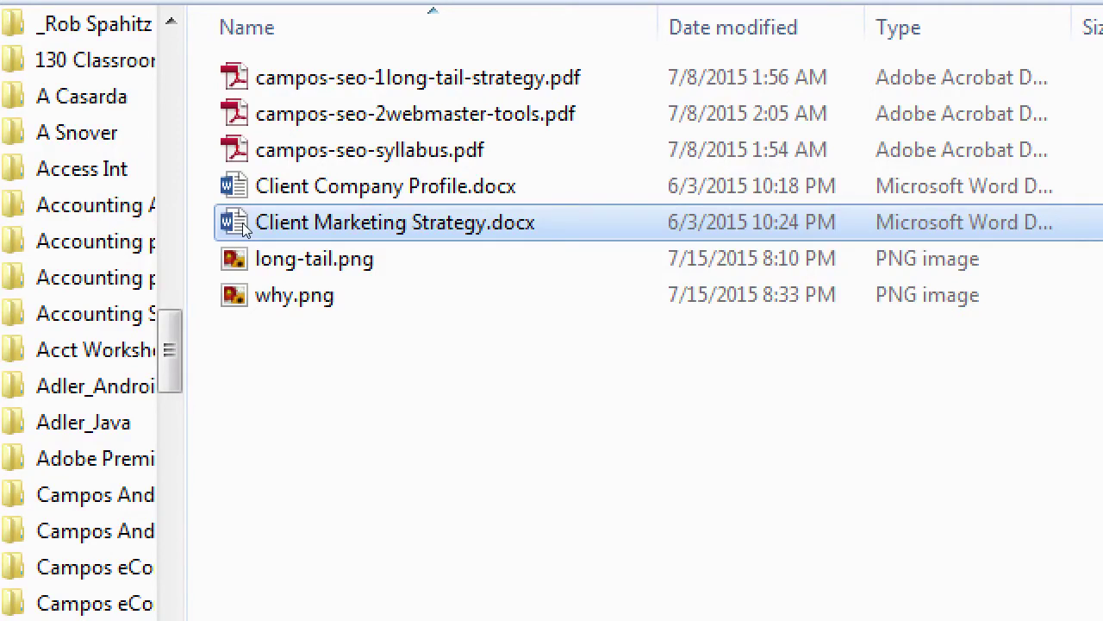
drag(246, 224, 880, 291)
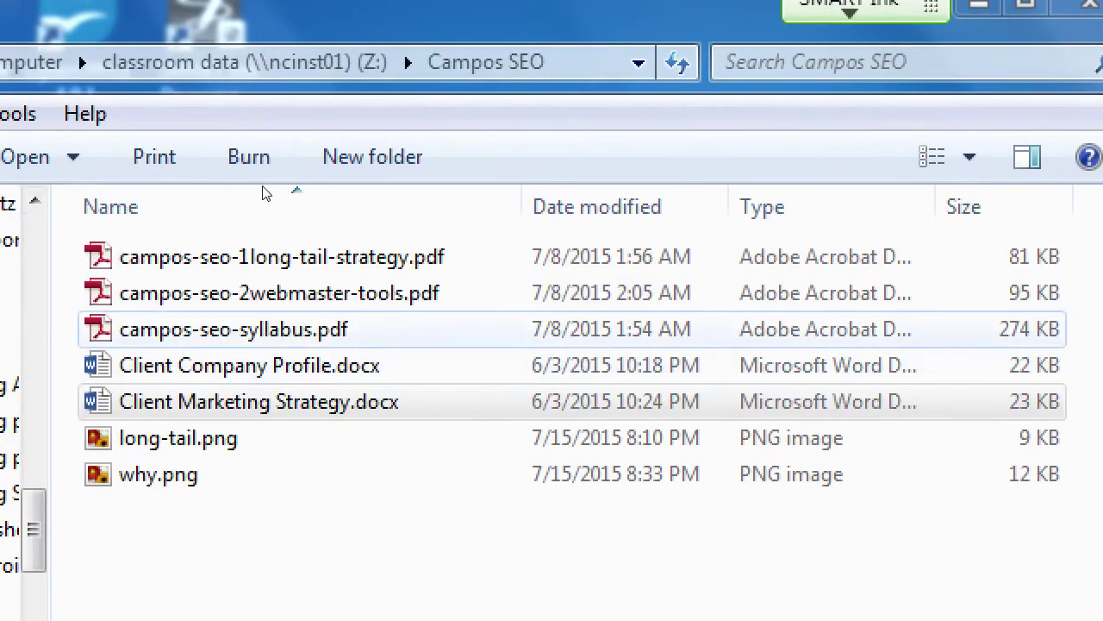
click(279, 293)
drag(250, 179, 1102, 620)
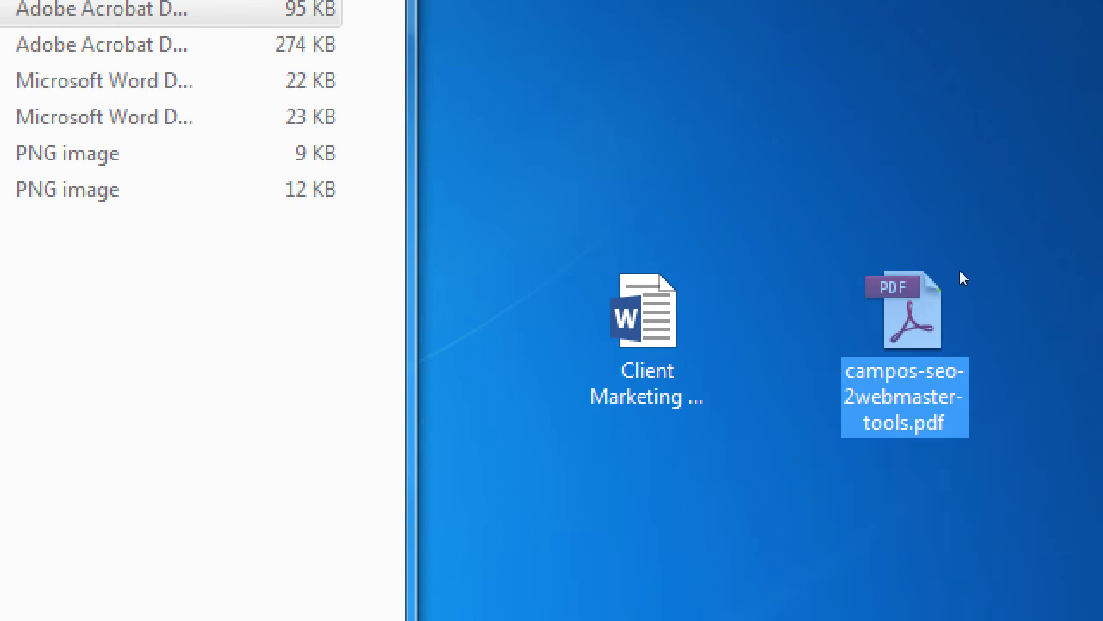
click(924, 235)
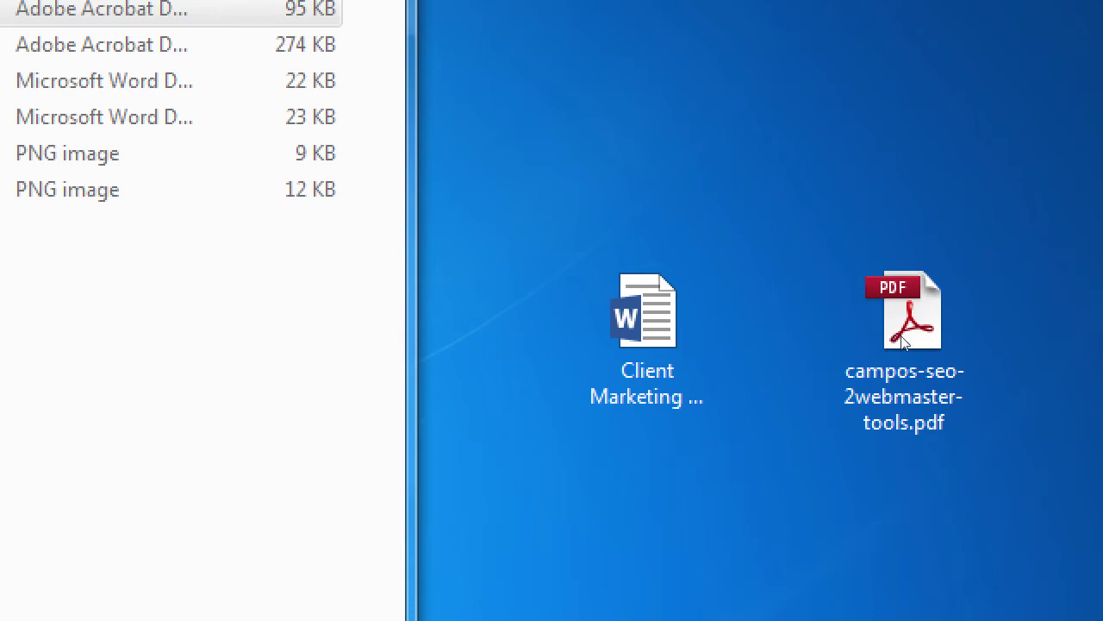
Open the desktop copy of Client Marketing Strategy.docx in Word and dismiss the Office activation wizard.
key(Left)
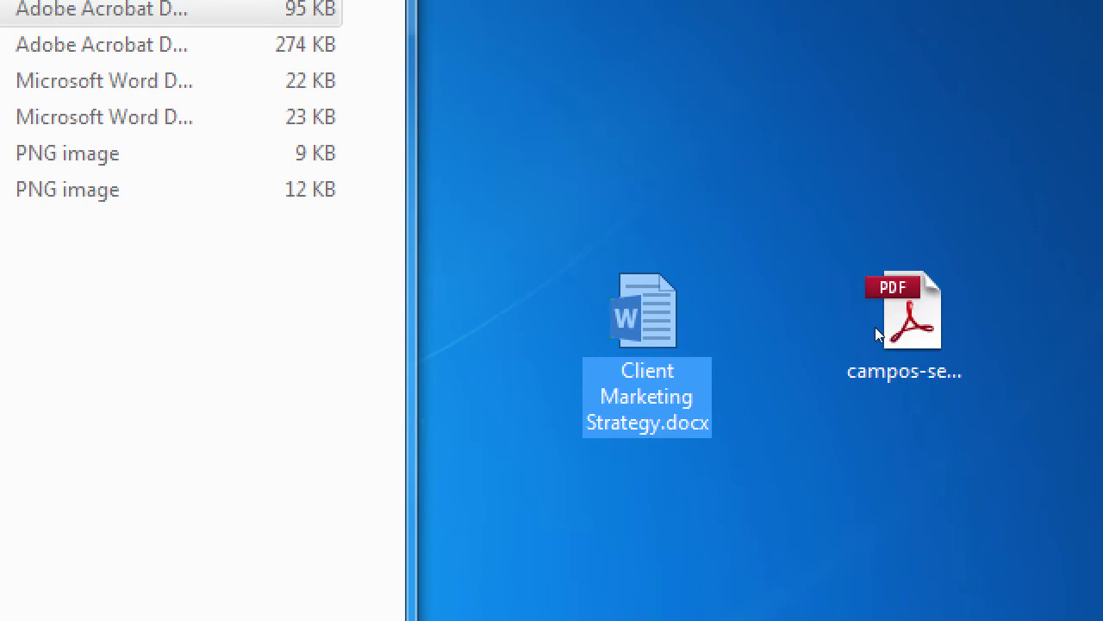
key(Return)
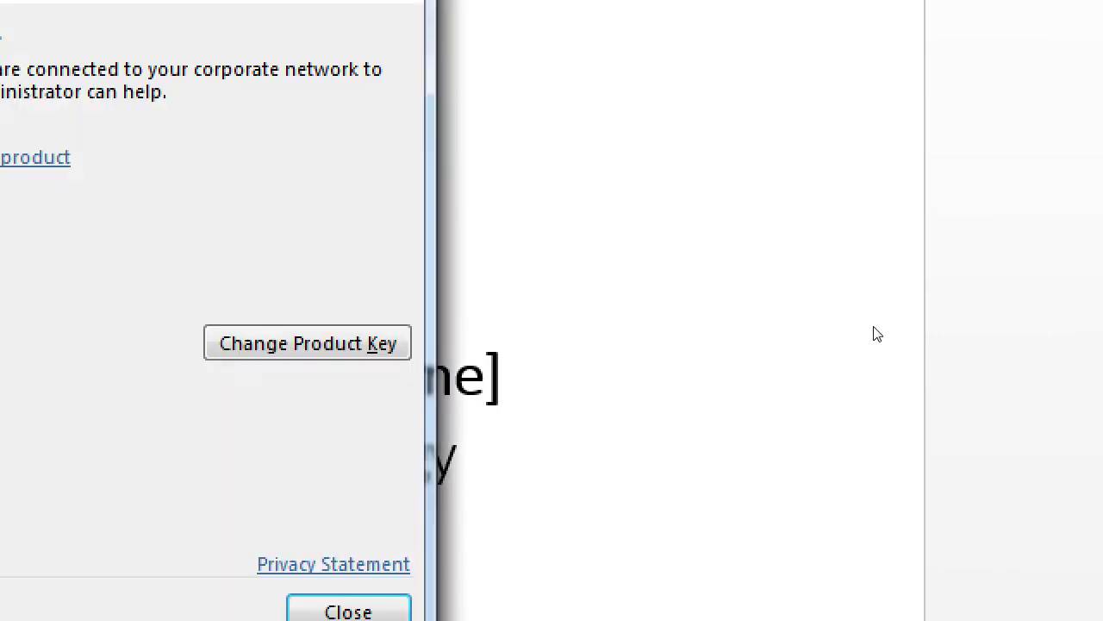
key(super+minus)
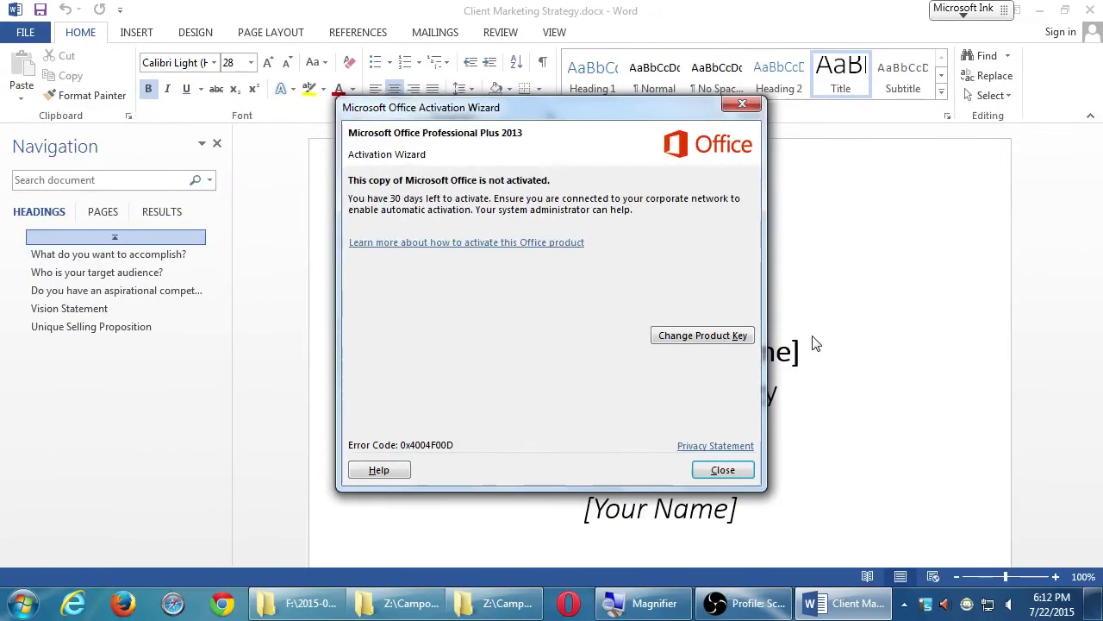
click(722, 470)
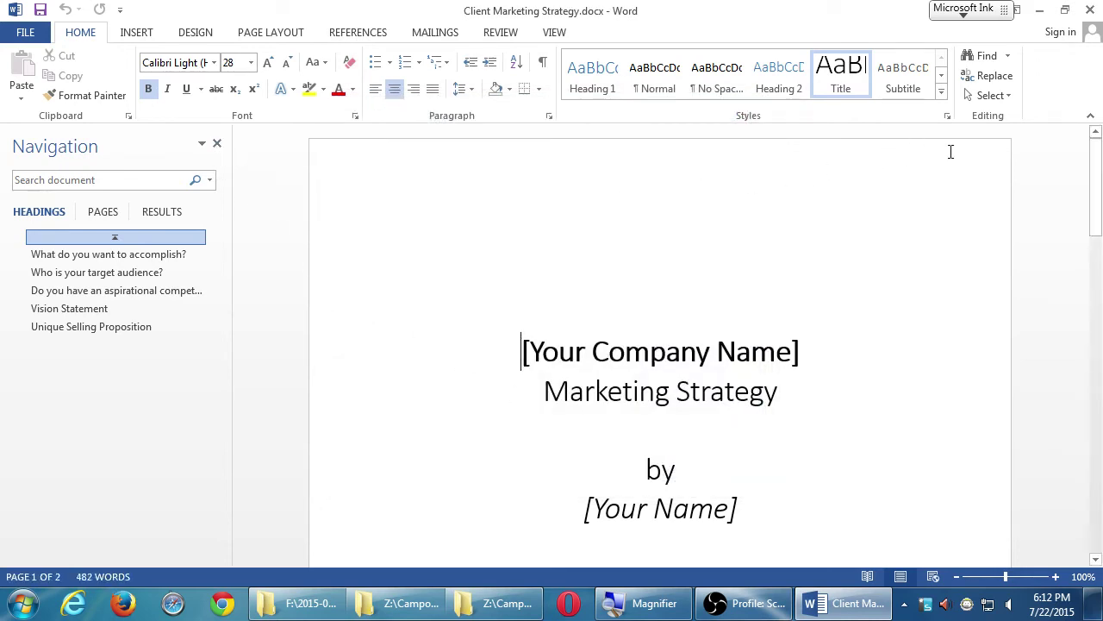
Review the Marketing Strategy title page with its company and author placeholders, and the "What do you want to accomplish?" section.
drag(1095, 172, 1068, 207)
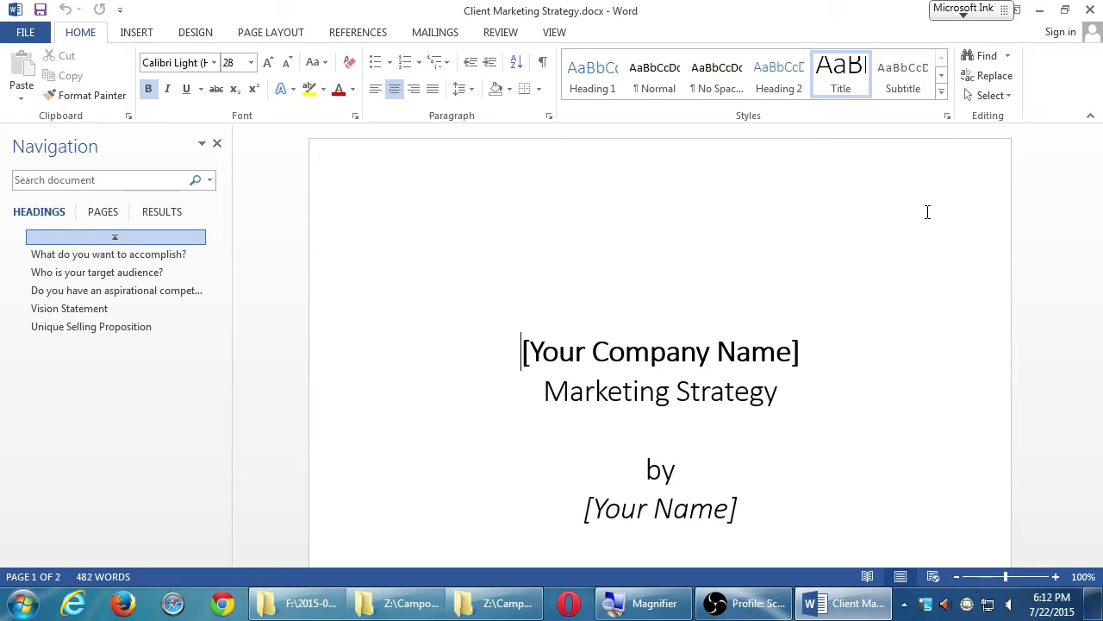
drag(1097, 191, 1098, 226)
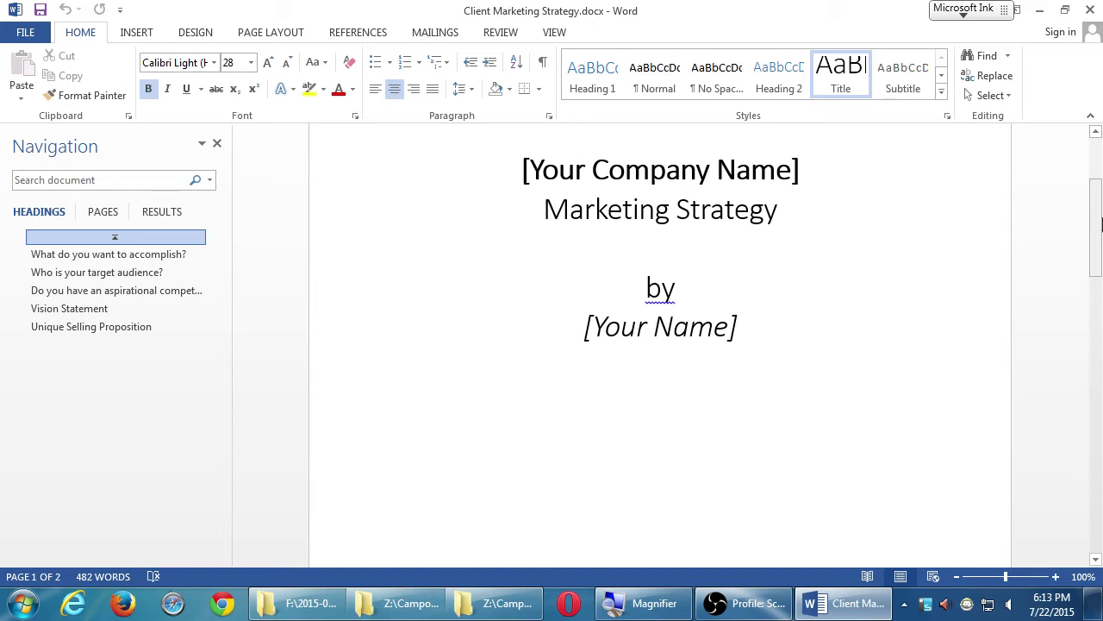
double_click(602, 209)
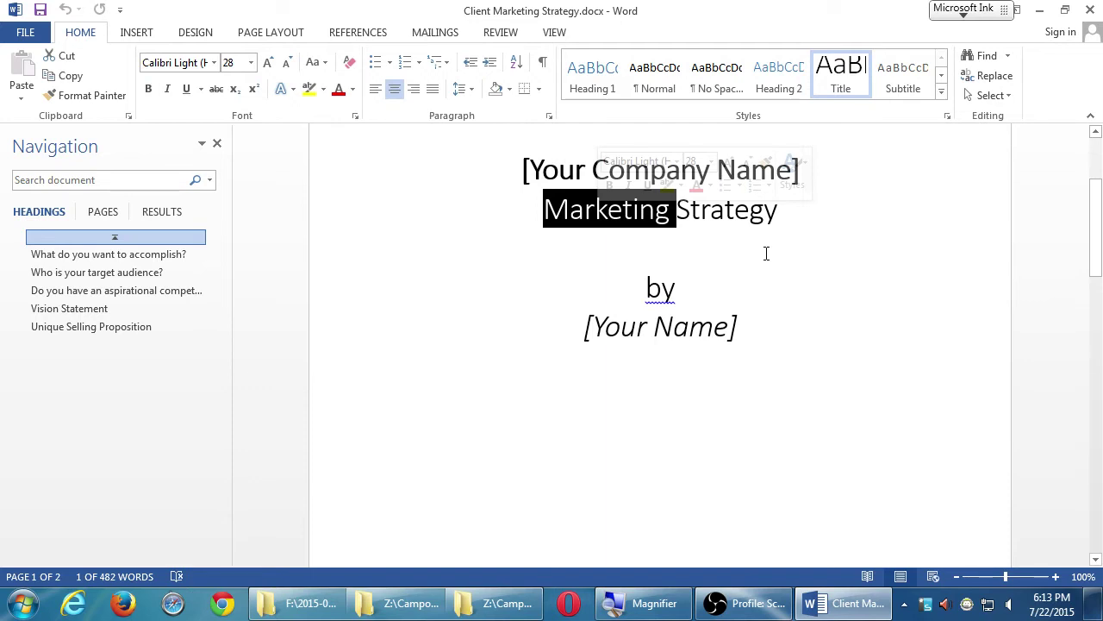
click(765, 321)
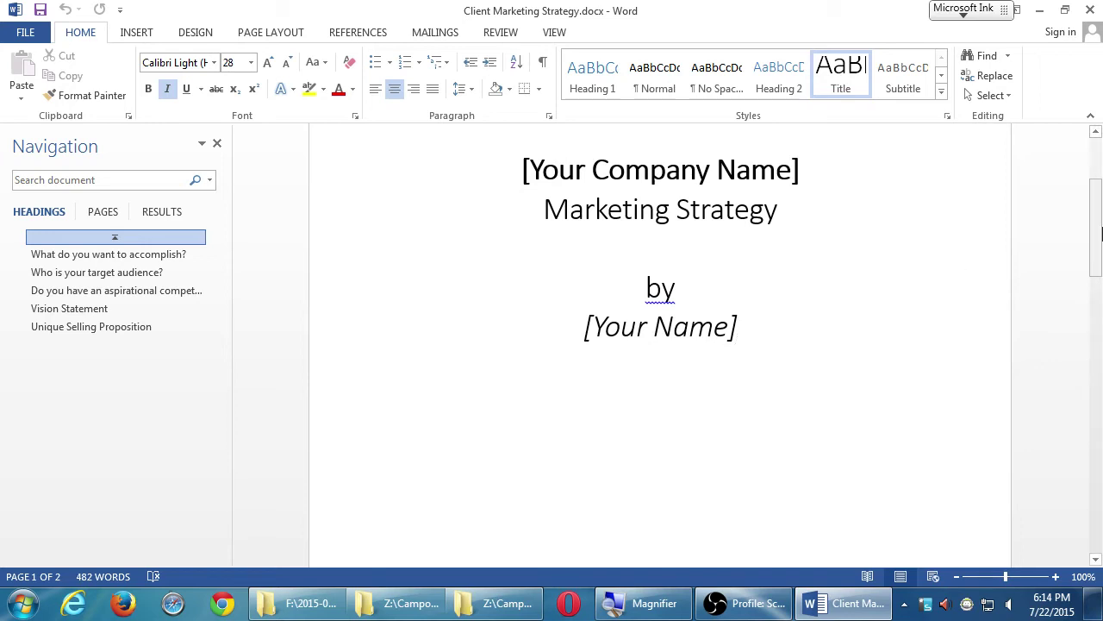
drag(1093, 231, 1098, 415)
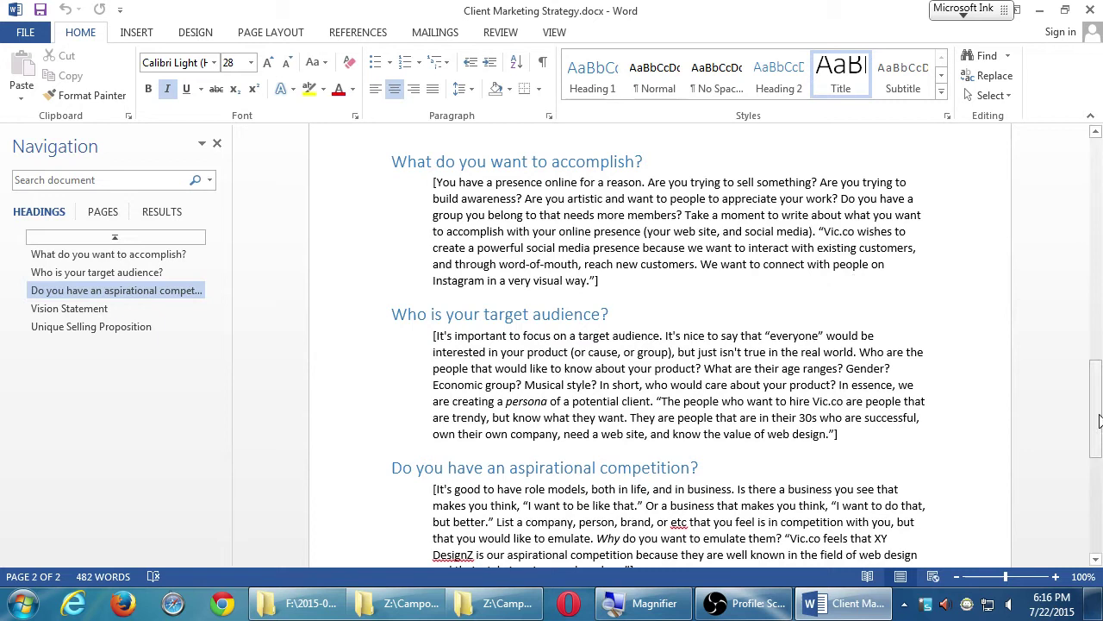
Examine the "Who is your target audience?" section, including its demographic questions and the sample persona answer.
drag(1099, 420, 1096, 451)
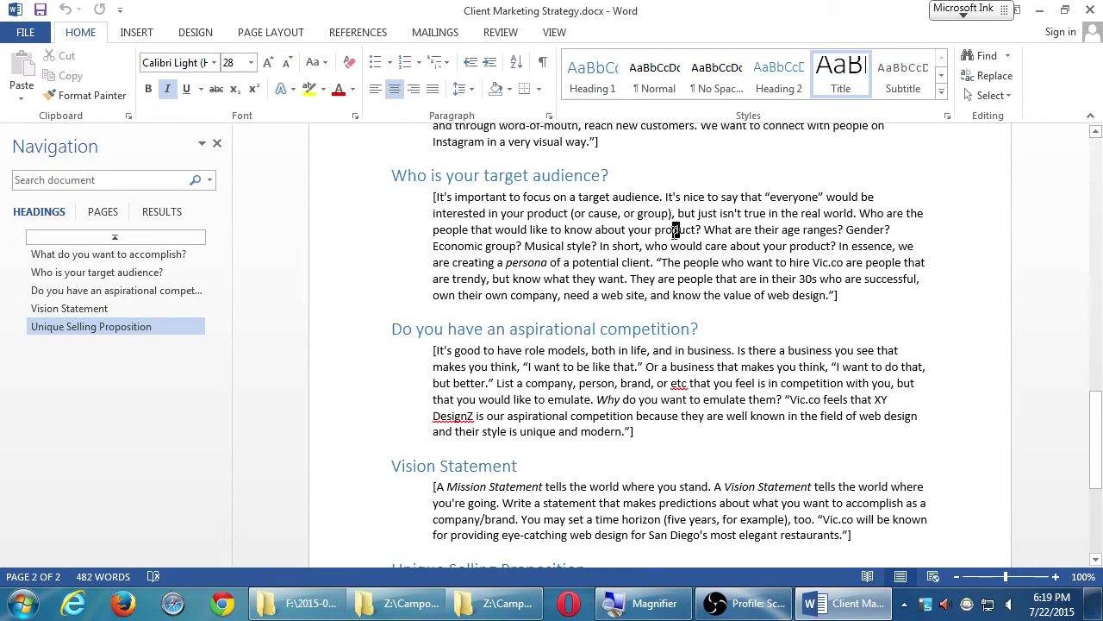
drag(676, 229, 601, 259)
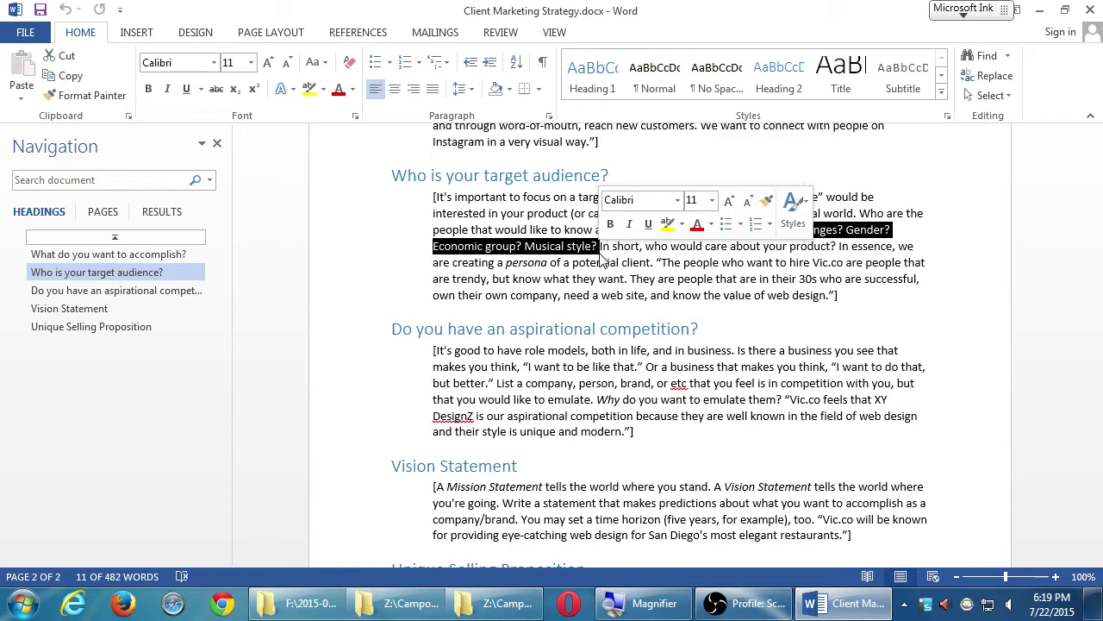
click(661, 279)
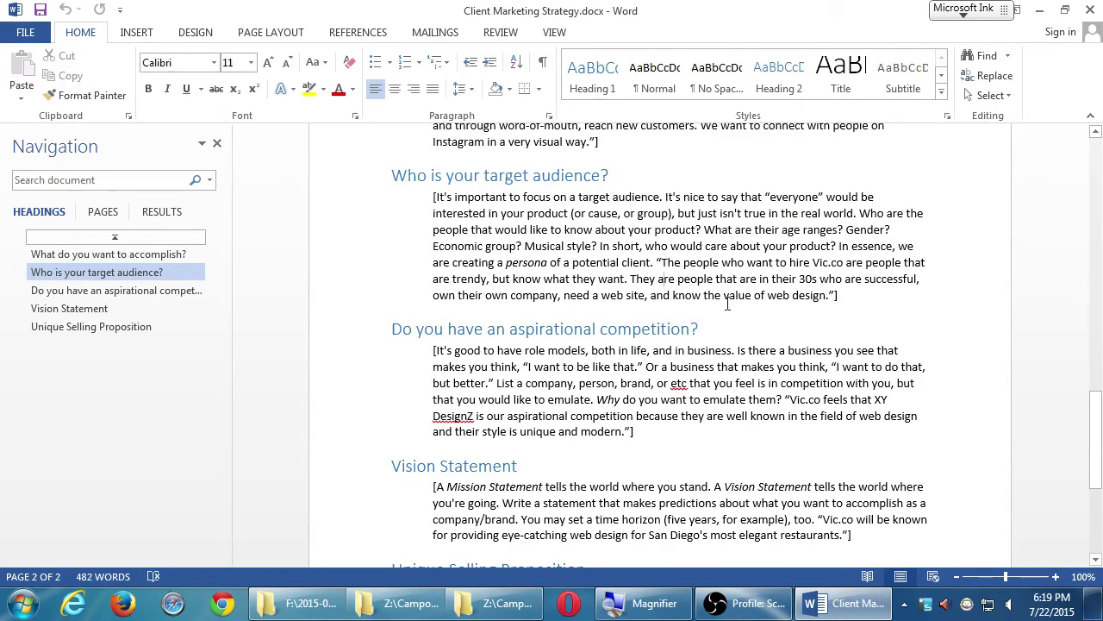
click(871, 295)
double_click(546, 175)
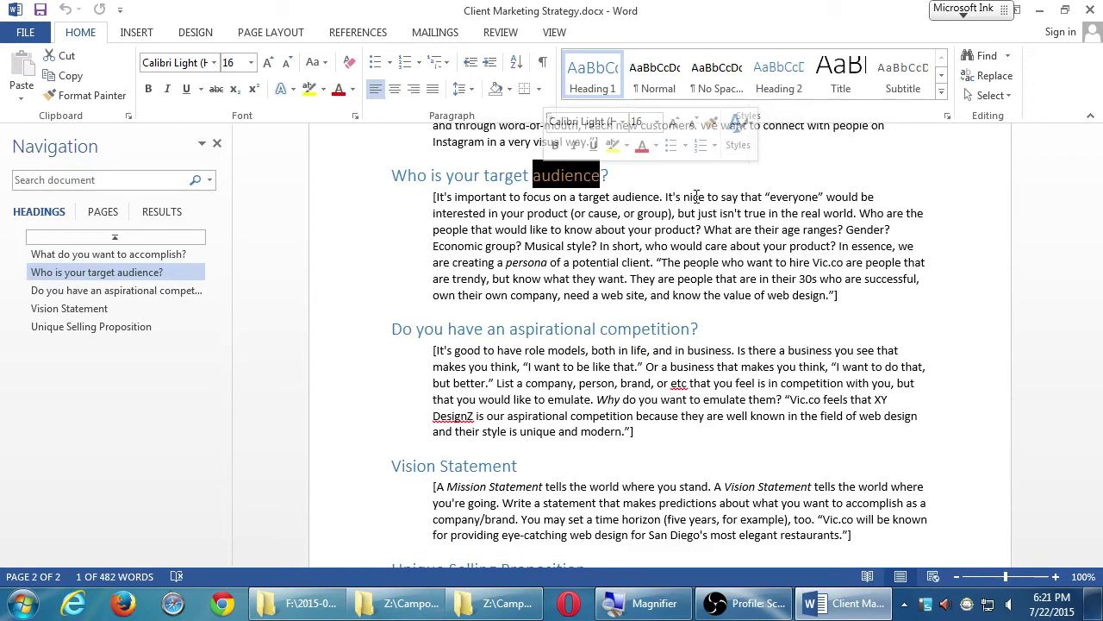
click(604, 218)
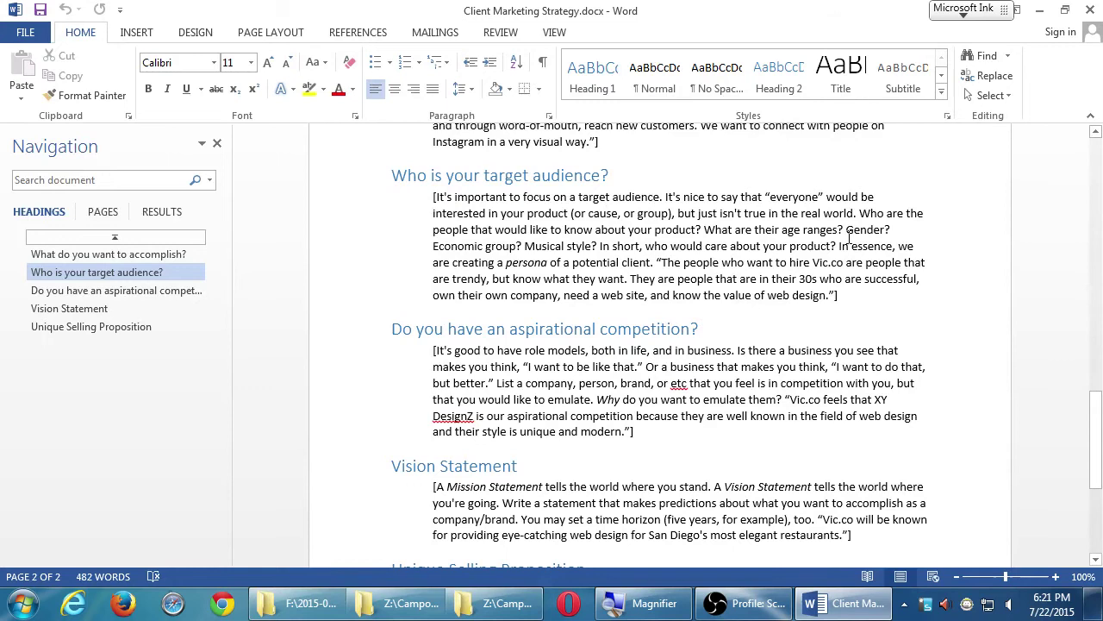
click(712, 262)
drag(729, 262, 888, 263)
click(884, 271)
click(789, 295)
double_click(737, 295)
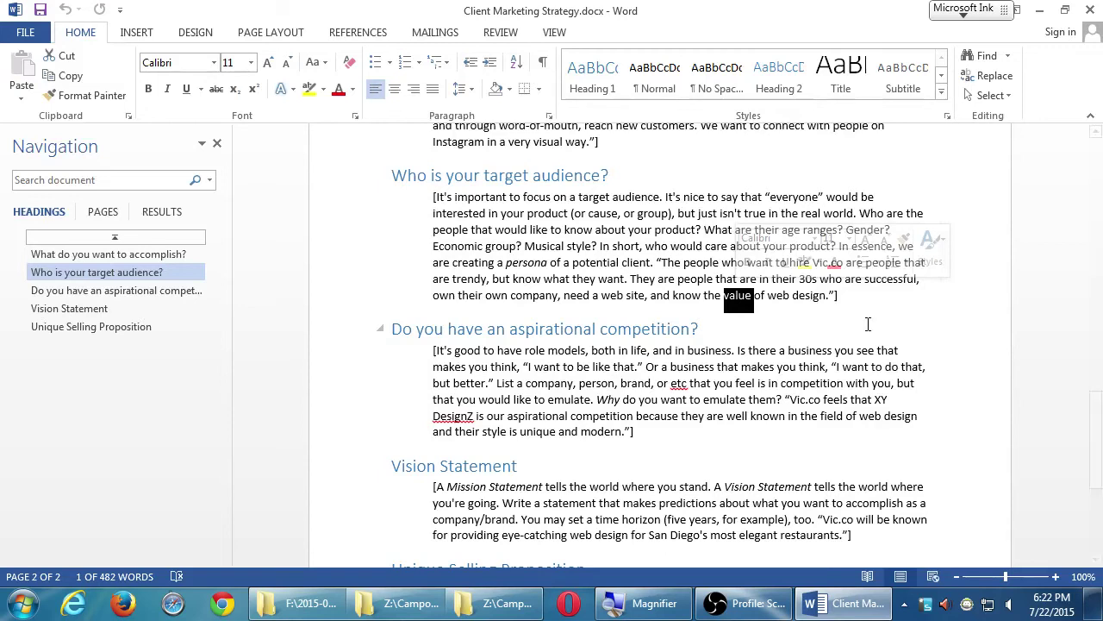
click(814, 302)
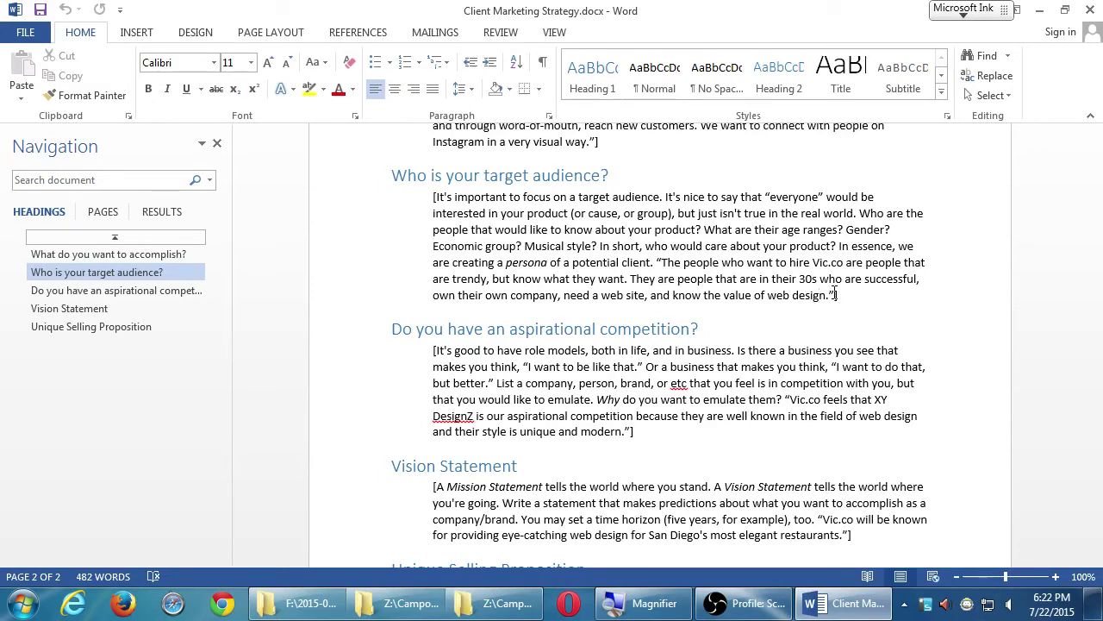
Revisit the "What do you want to accomplish?" section and read through the aspirational competition, Vision Statement and Unique Selling Proposition sections.
drag(1088, 392, 968, 380)
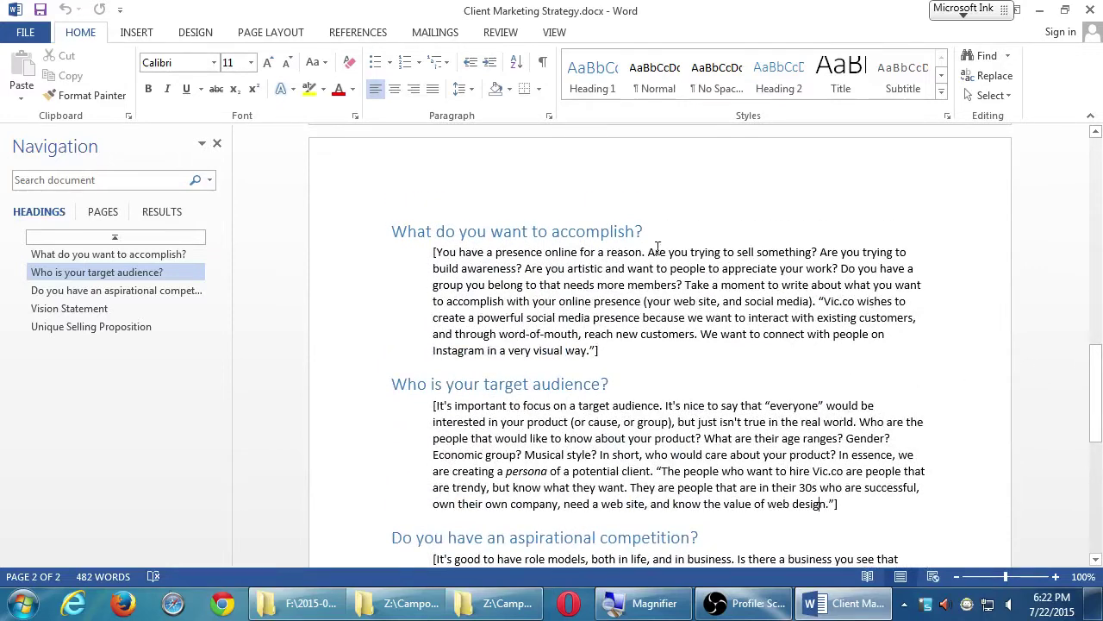
drag(1099, 362, 1100, 434)
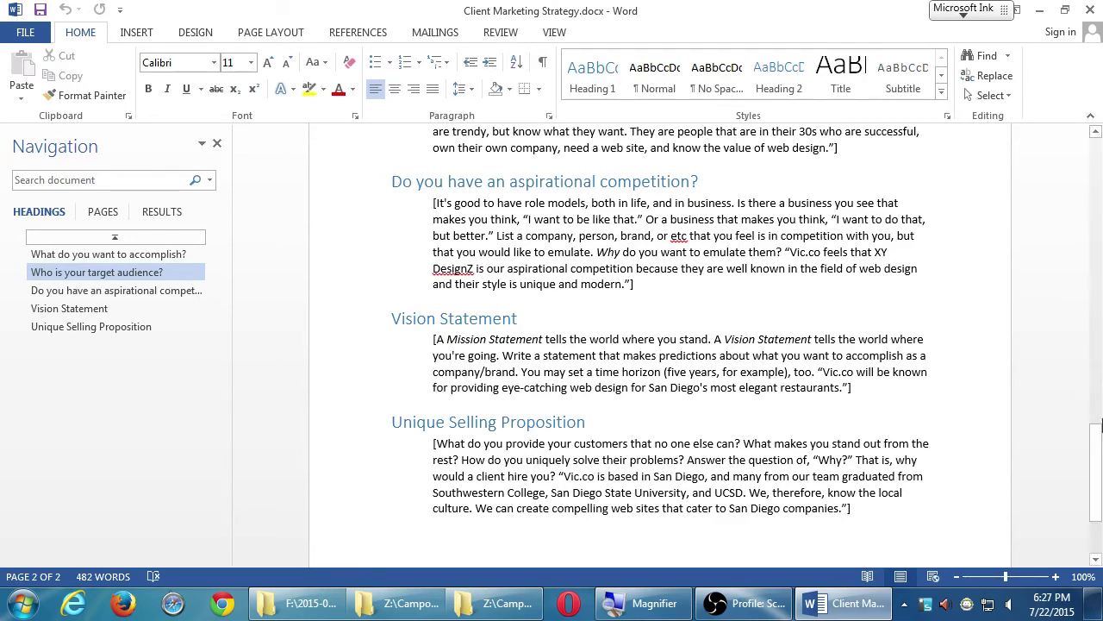
drag(1096, 459, 1095, 478)
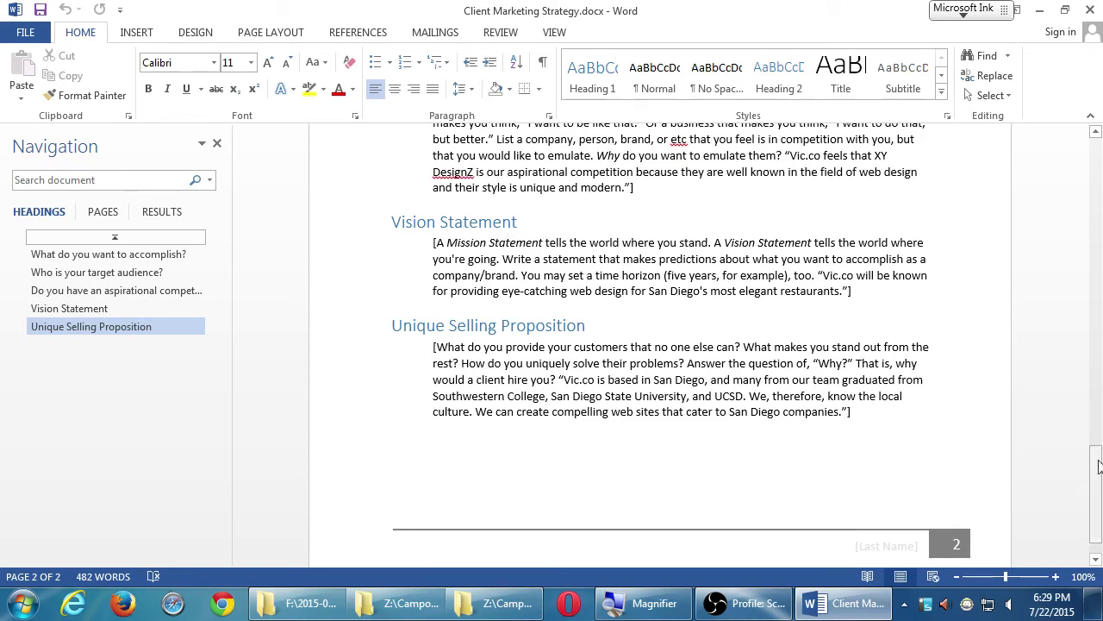
Compare the aspirational competition, Vision Statement and Unique Selling Proposition prompts on page 2 with their Vic.co sample answers.
drag(1097, 473, 1096, 480)
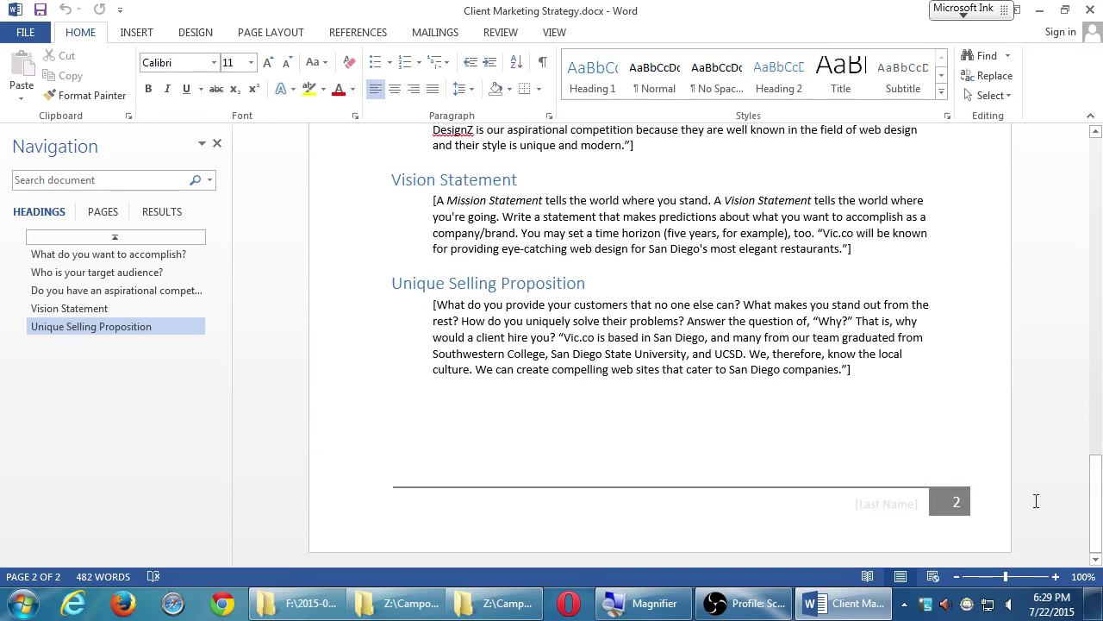
scroll(612, 427, up, 2)
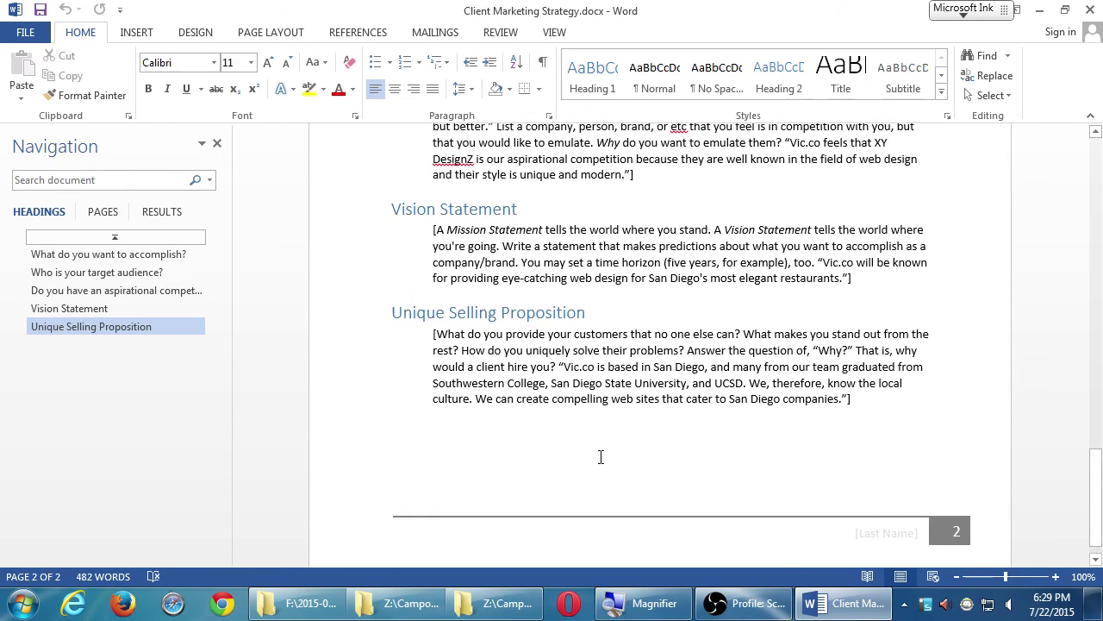
scroll(445, 379, down, 1)
scroll(446, 379, up, 2)
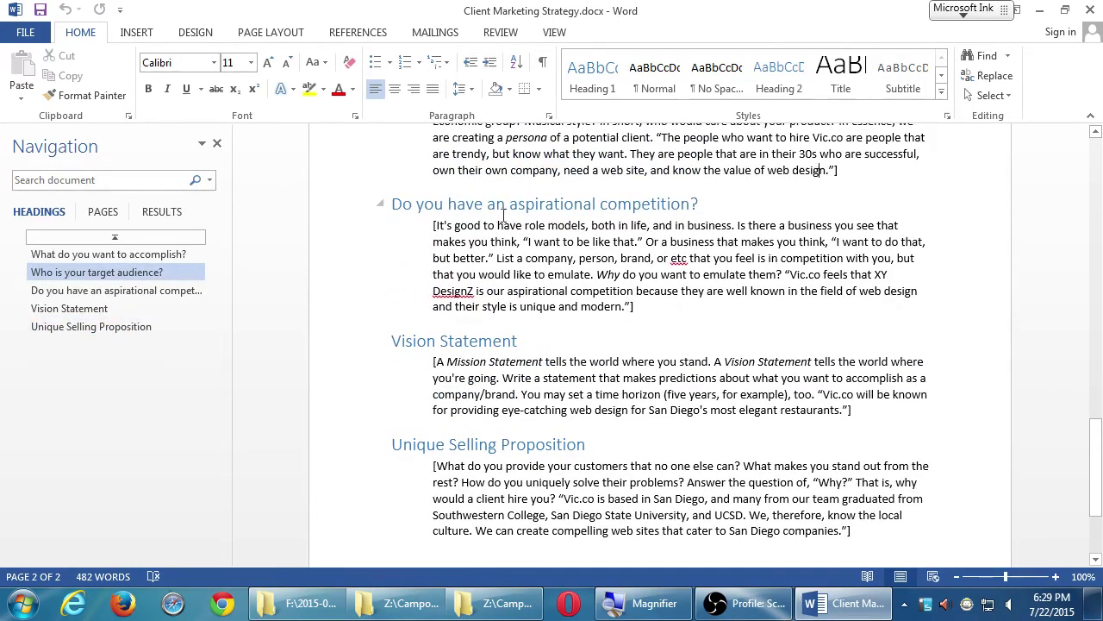
scroll(552, 285, down, 1)
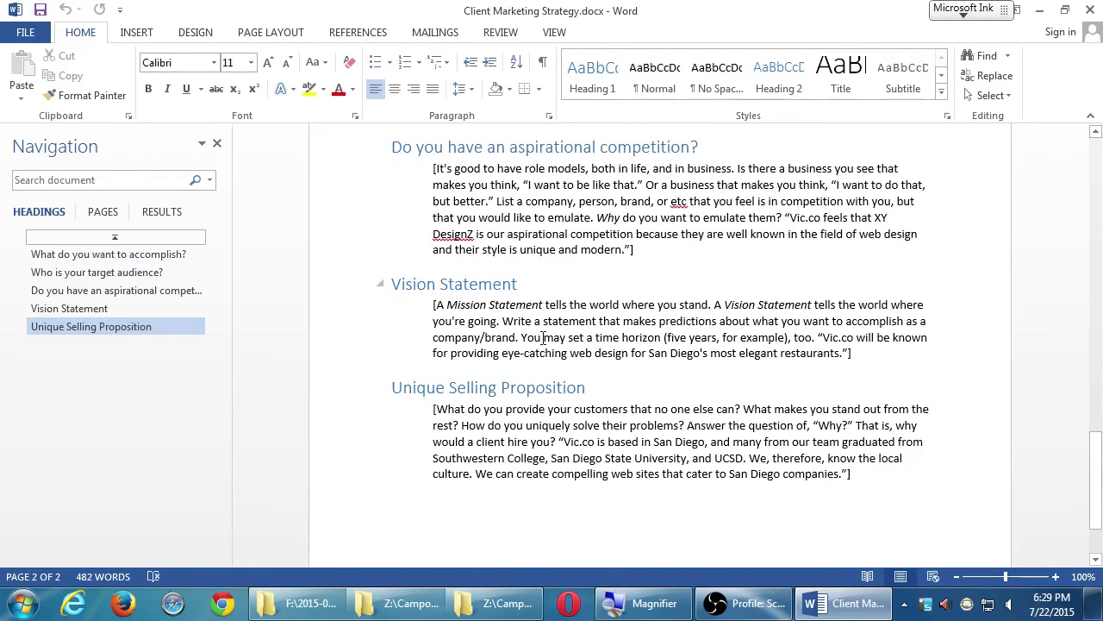
scroll(439, 461, down, 1)
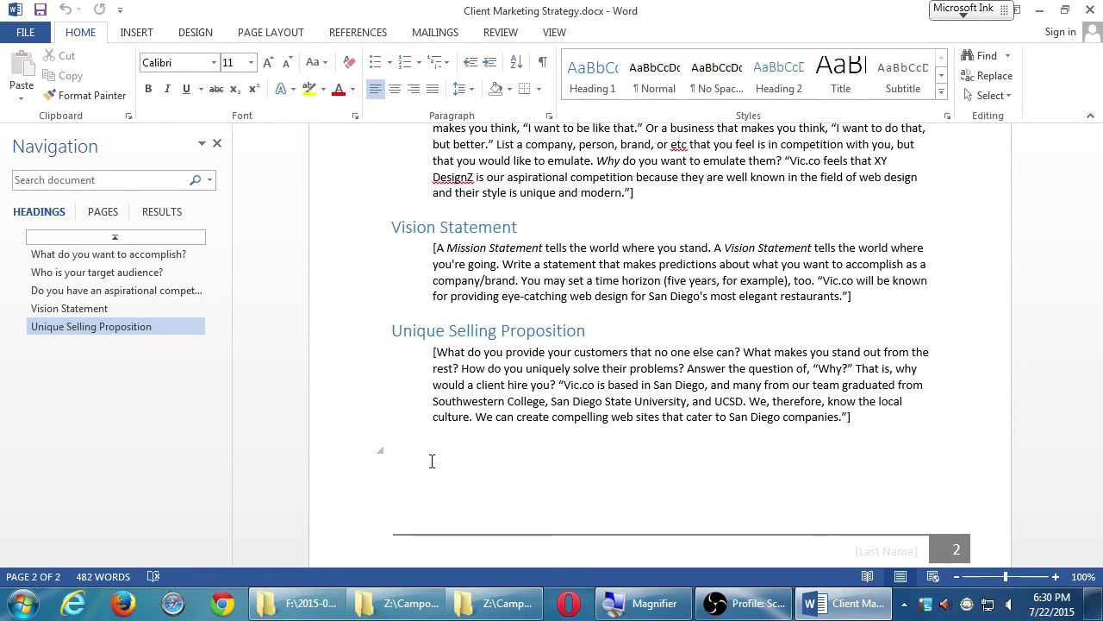
scroll(864, 396, up, 1)
scroll(862, 397, up, 3)
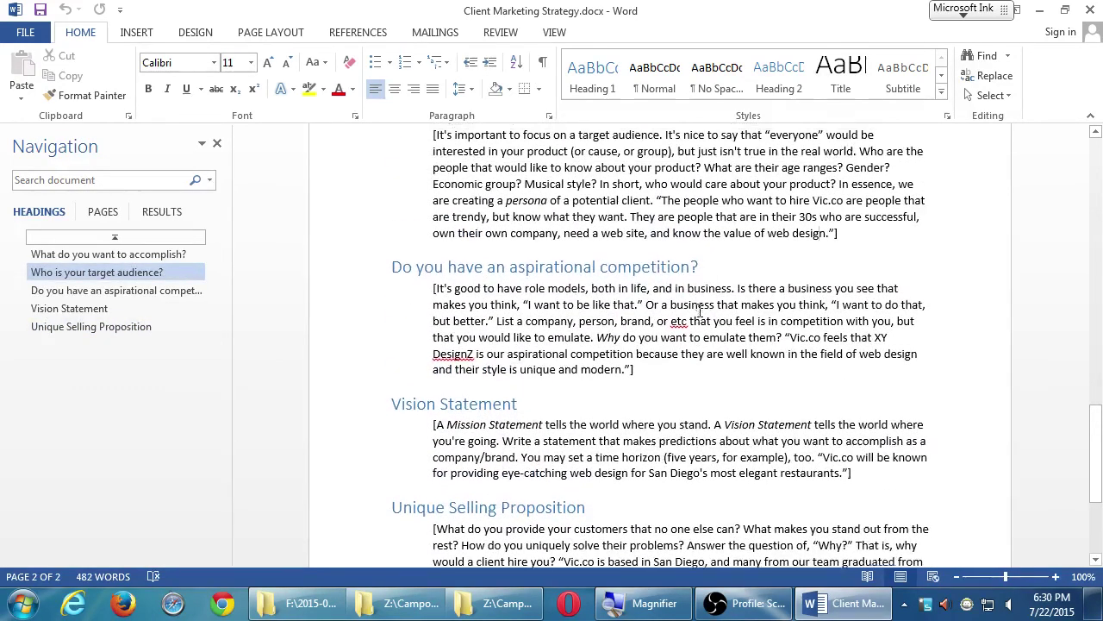
scroll(704, 310, down, 1)
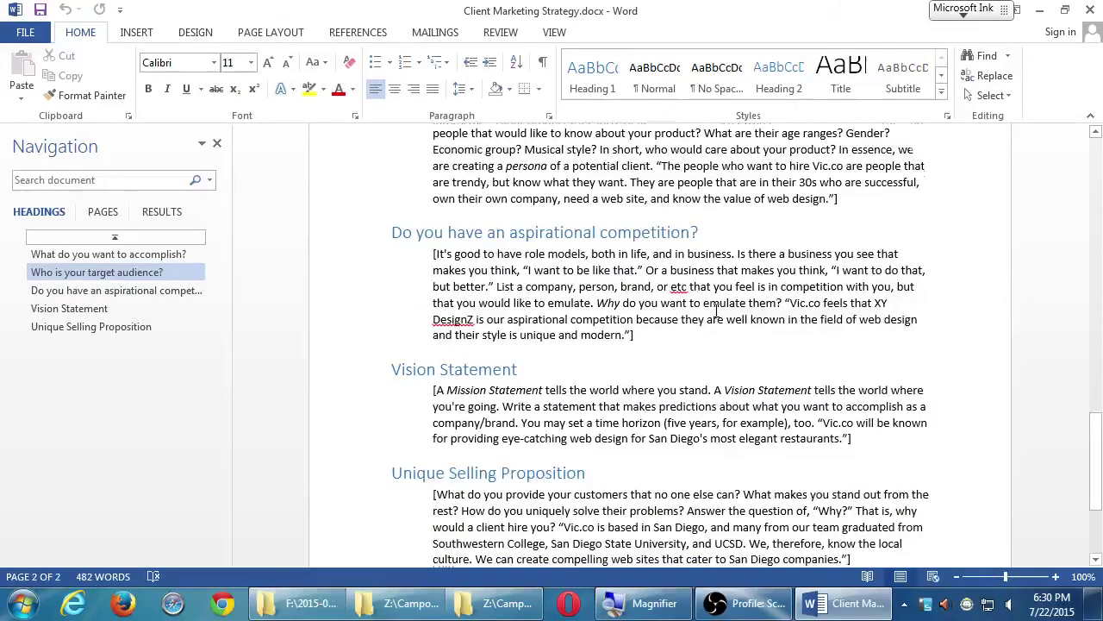
scroll(704, 311, down, 2)
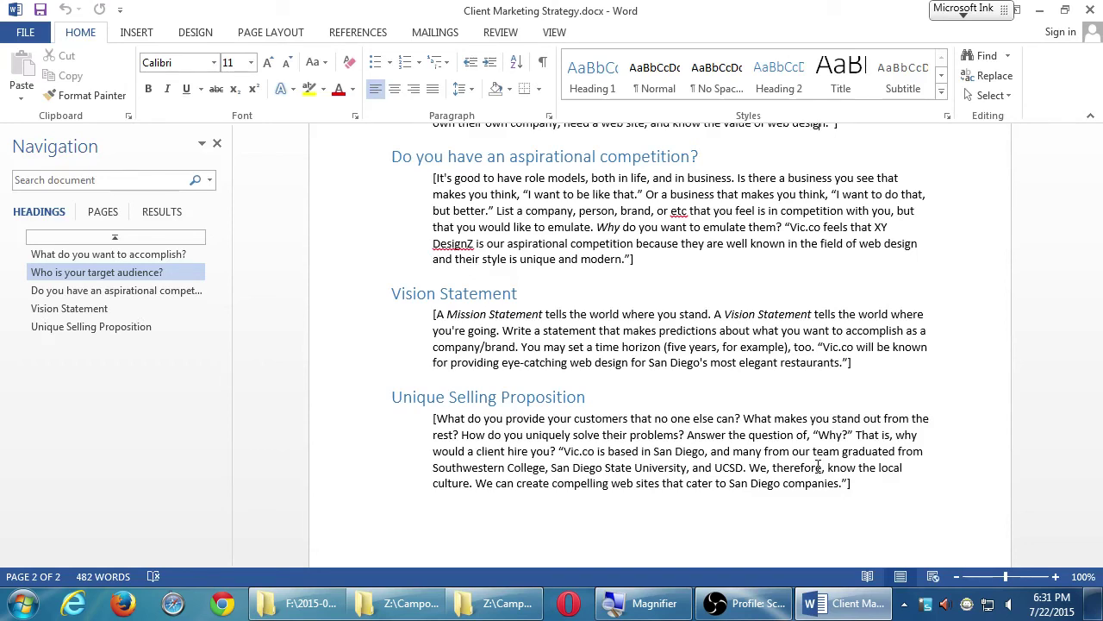
Highlight the phrase "cater to San Diego companies" in the Unique Selling Proposition sample answer, then clear the selection at the page end.
drag(686, 485, 837, 484)
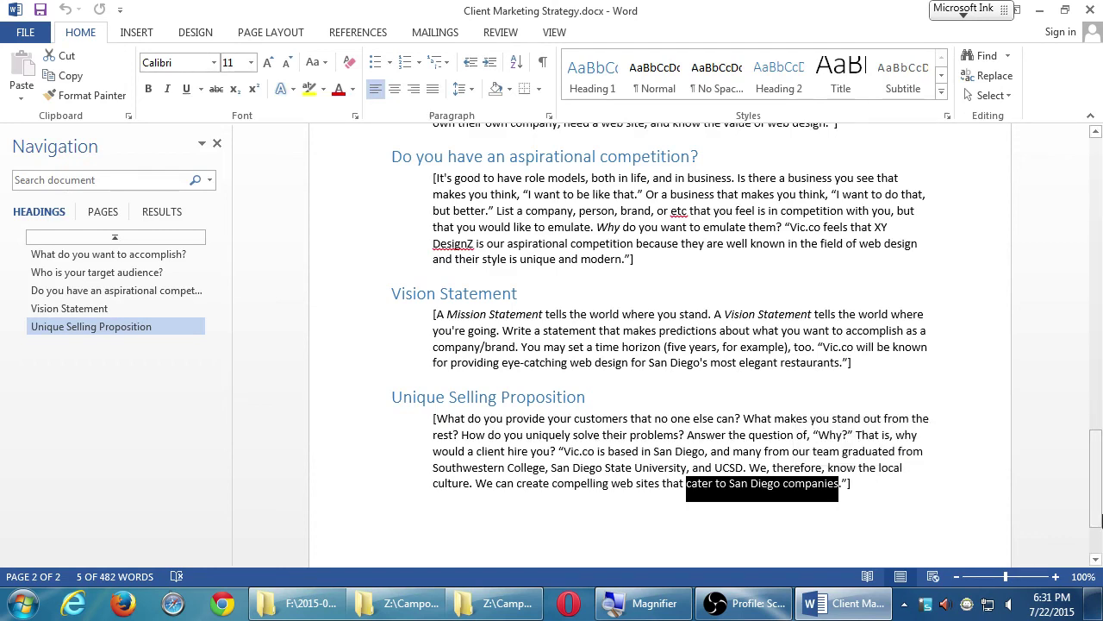
drag(1096, 517, 1097, 559)
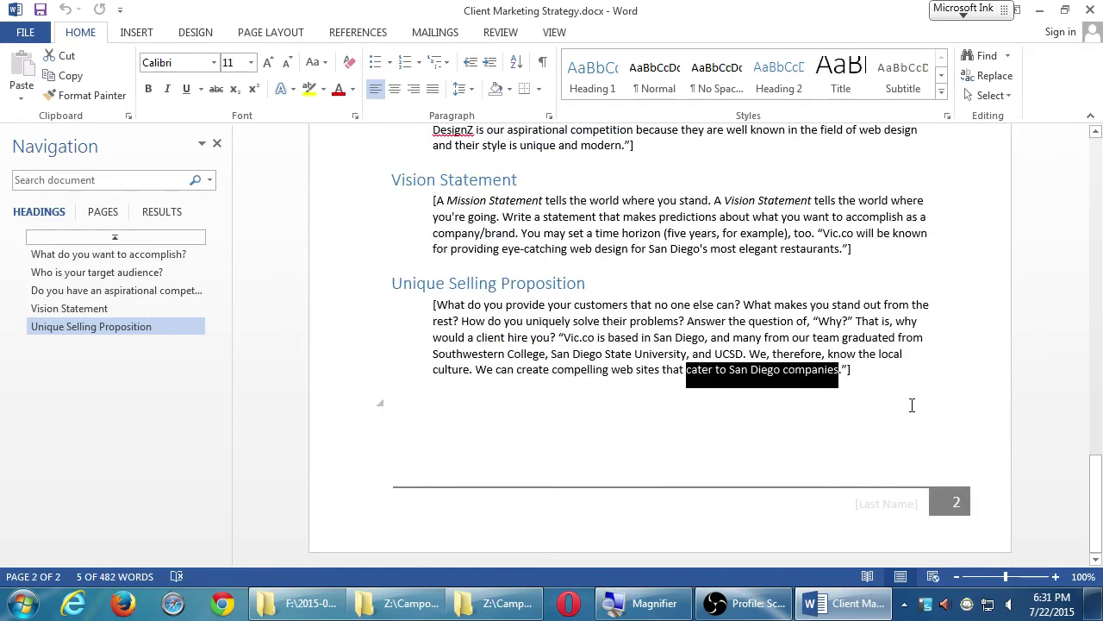
click(911, 402)
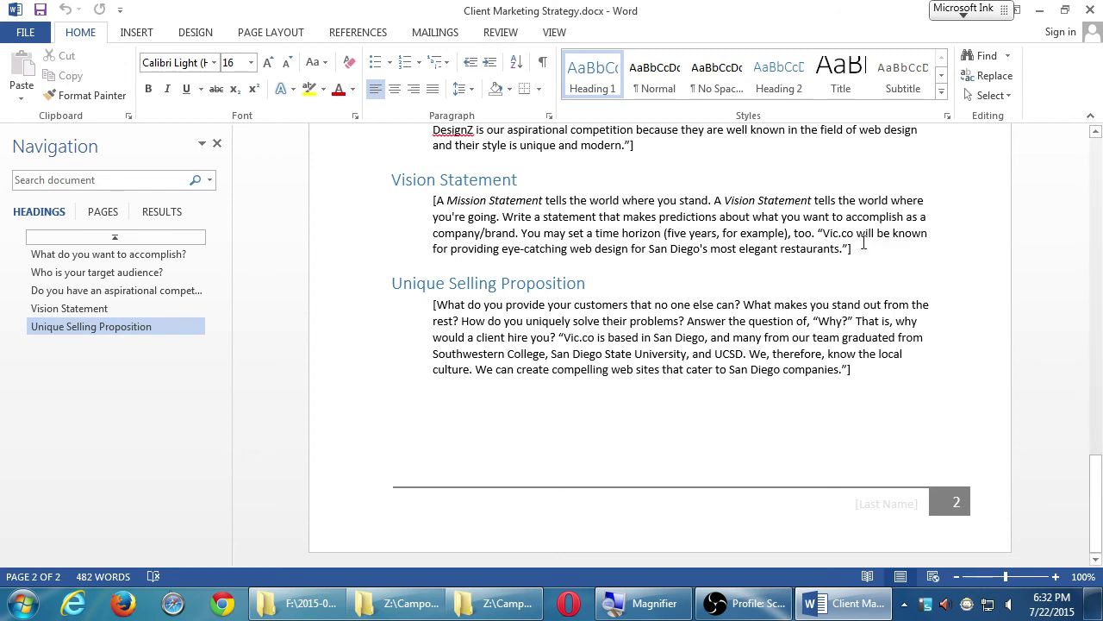
Skim the whole template from the title page through the Unique Selling Proposition section and return to the title page.
click(1100, 153)
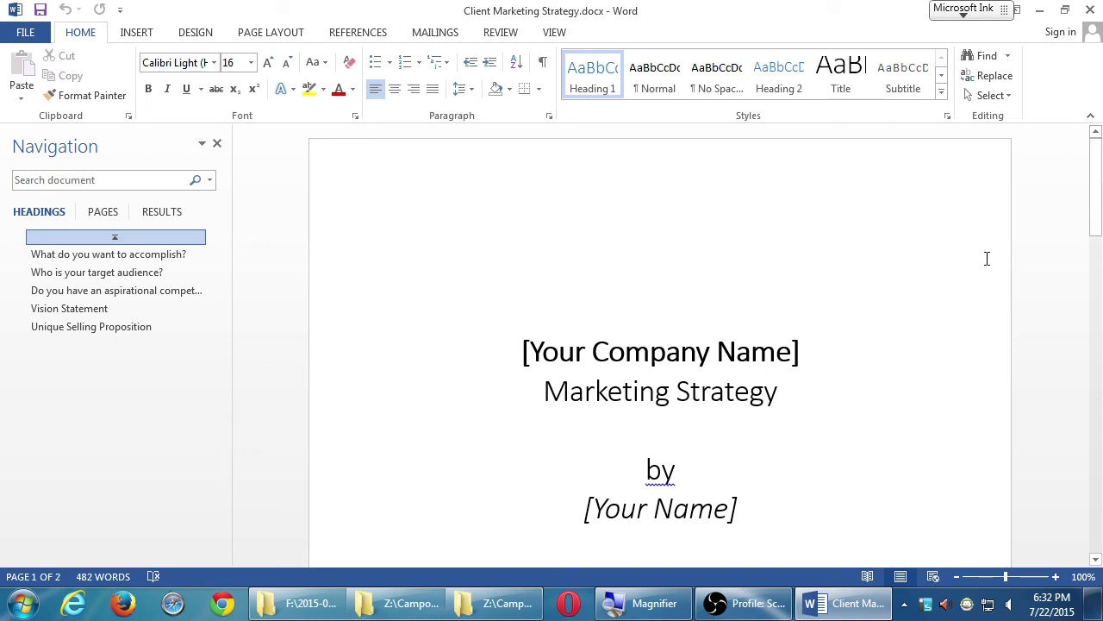
click(1101, 384)
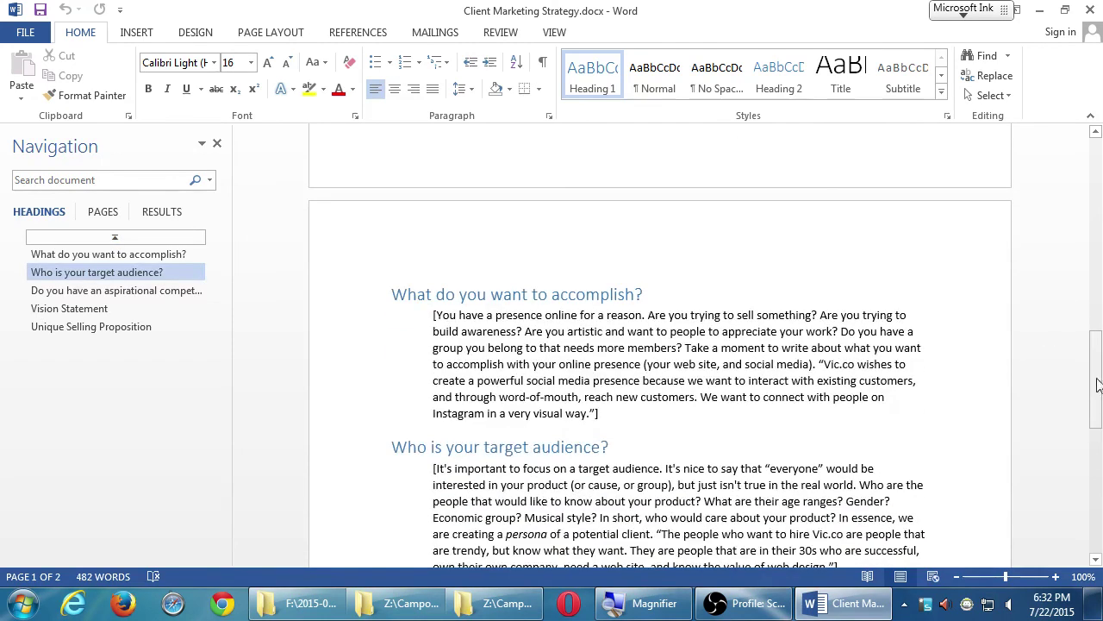
mouse_move(1096, 384)
mouse_down()
mouse_move(1092, 512)
mouse_move(1095, 399)
mouse_up()
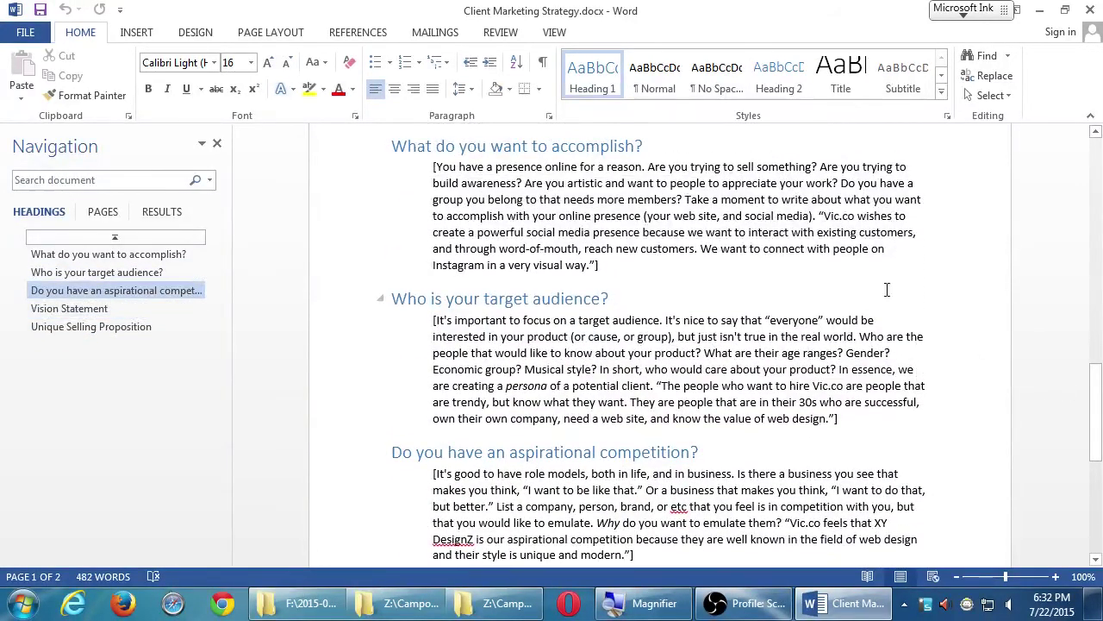
click(1096, 203)
drag(1101, 346, 1095, 398)
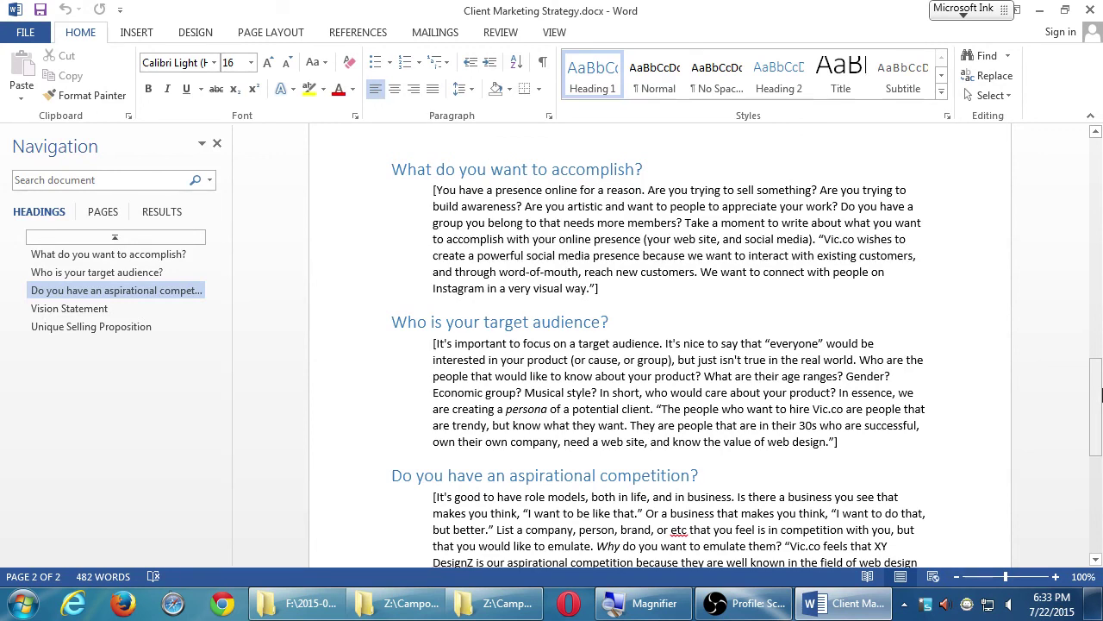
drag(1100, 395, 1096, 489)
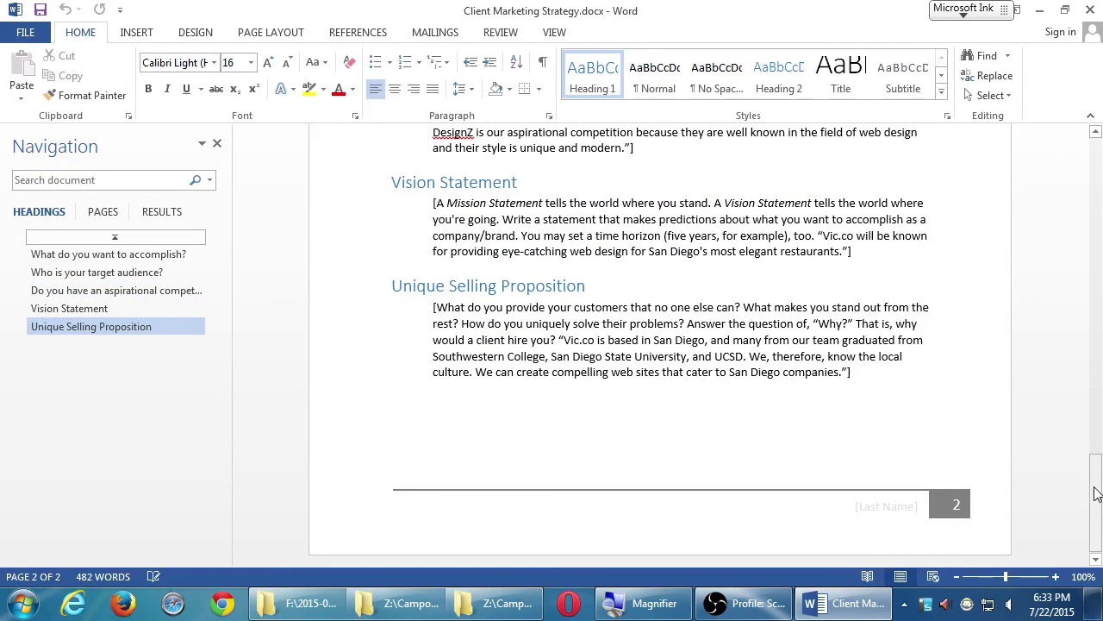
click(1096, 160)
click(1096, 160)
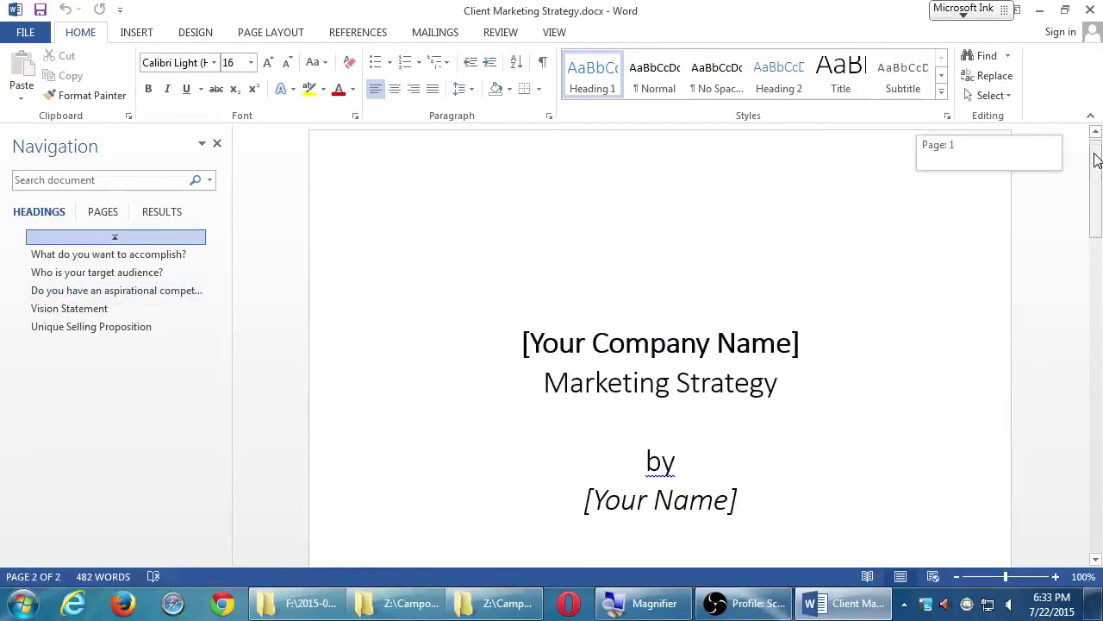